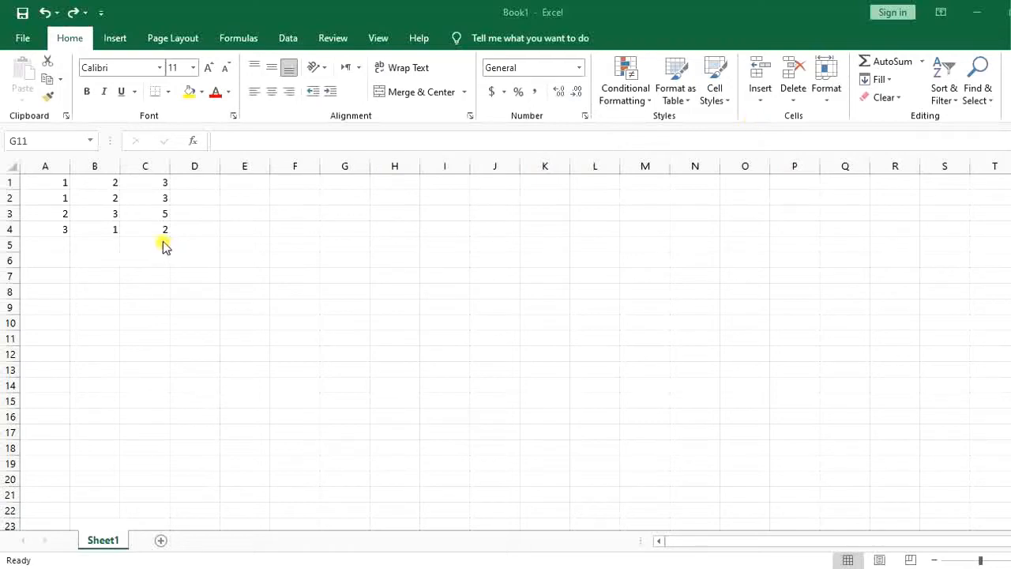
Examine the table of numbers in A1:C4 cell by cell, along its rows and columns.
left_click(136, 201)
left_click_drag(57, 184, 158, 244)
left_click(150, 230)
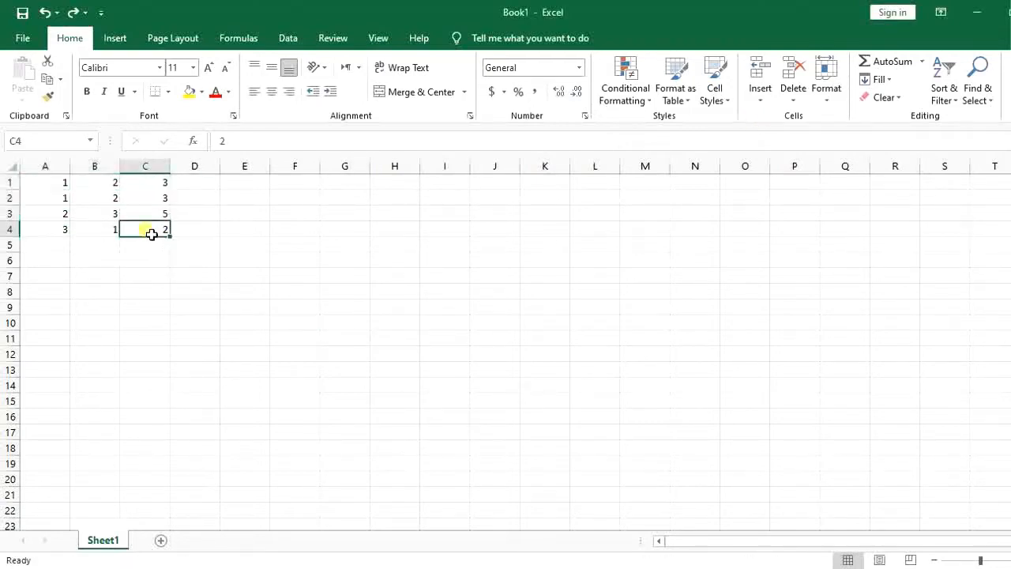
left_click(132, 213)
left_click(135, 249)
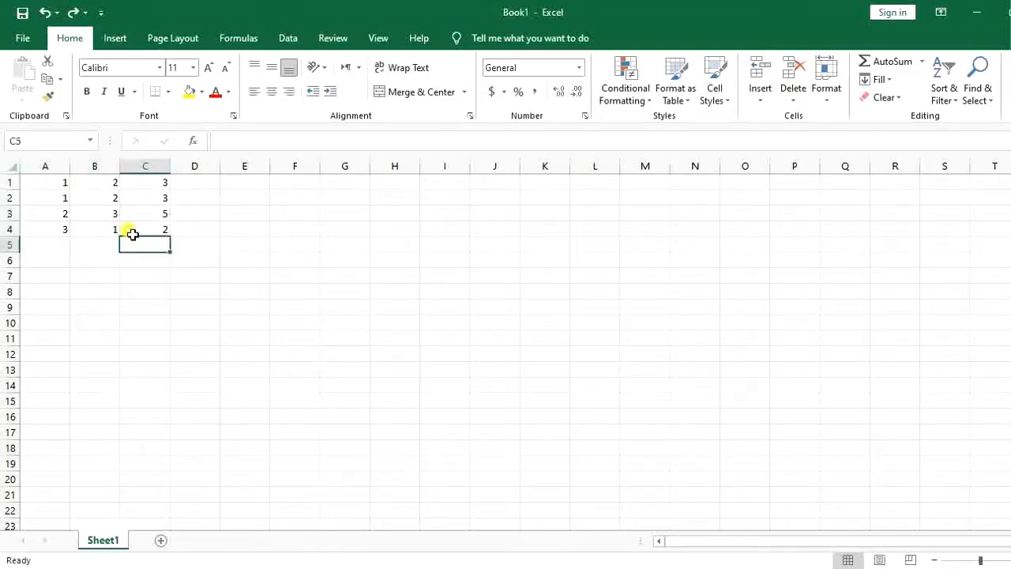
left_click(133, 235)
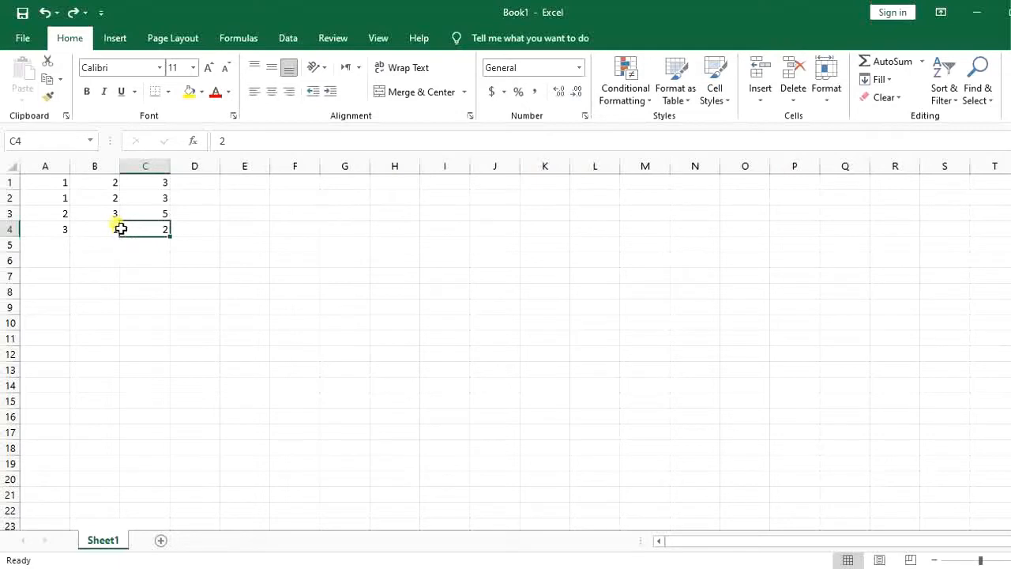
left_click(67, 189)
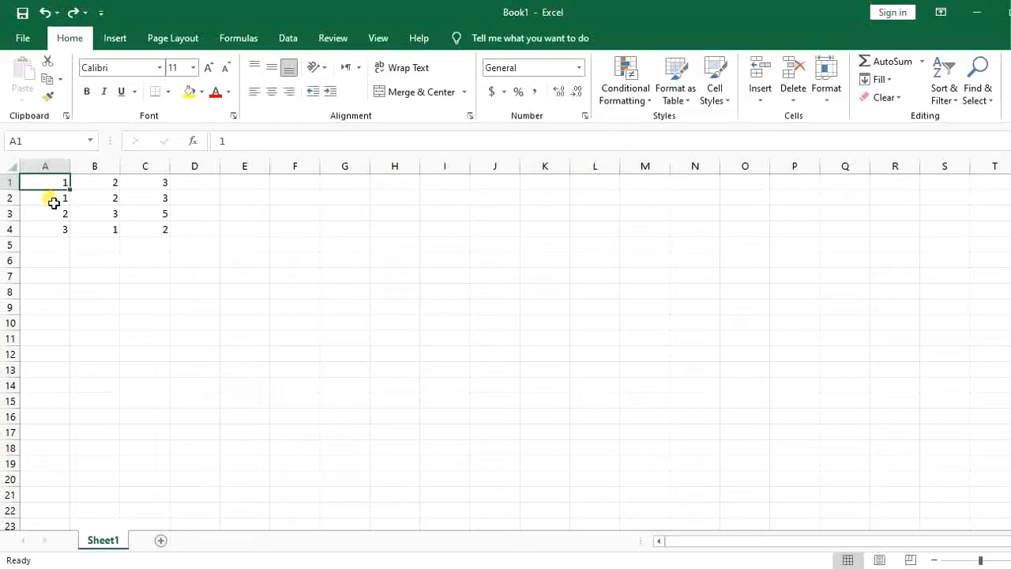
left_click_drag(54, 183, 61, 229)
left_click_drag(90, 187, 160, 192)
left_click(162, 231)
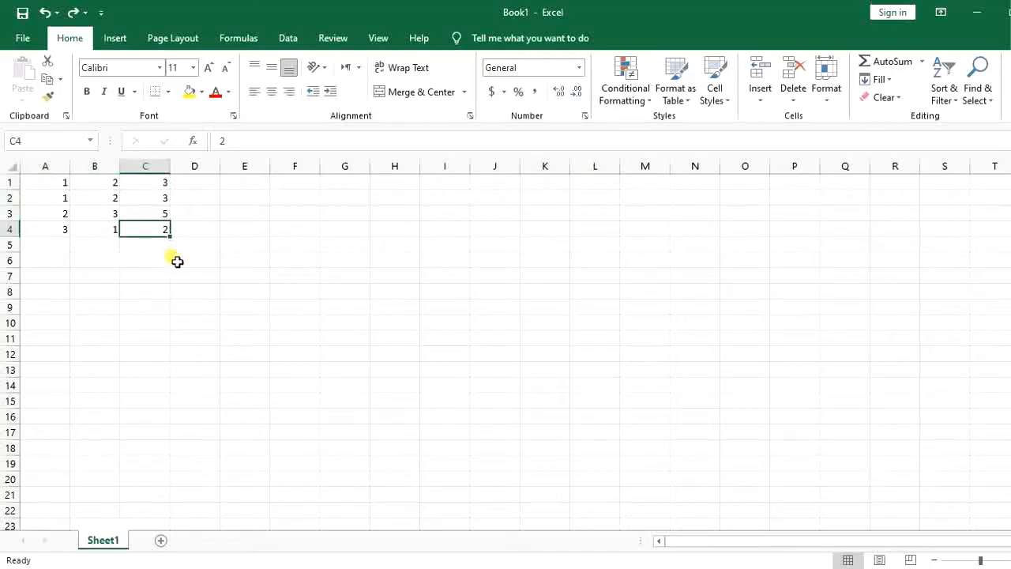
Enter the formula =OFFSET(A1,2,1) in cell E4, with A1 as the reference, 2 rows and 1 column.
left_click(254, 232)
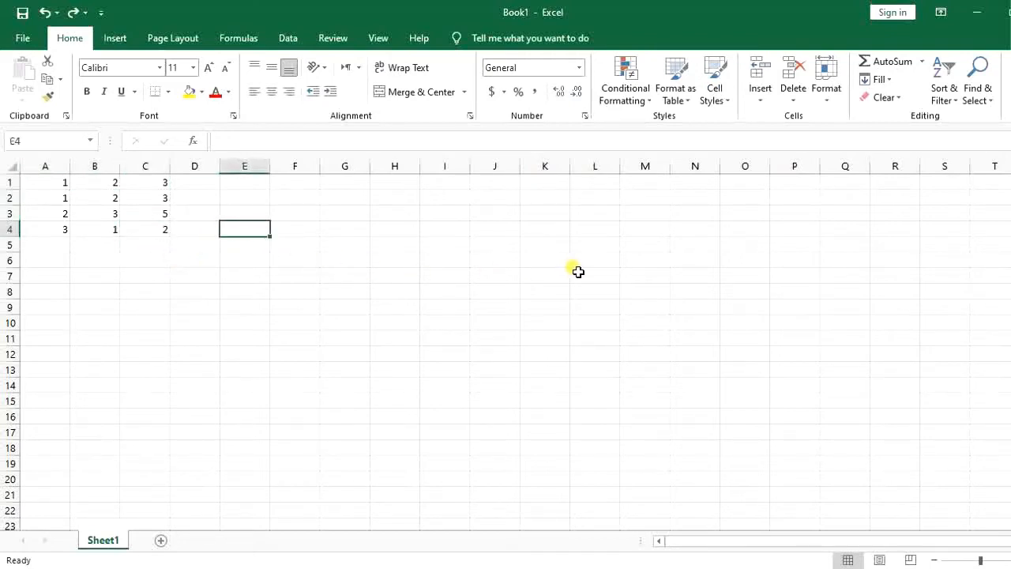
type("=")
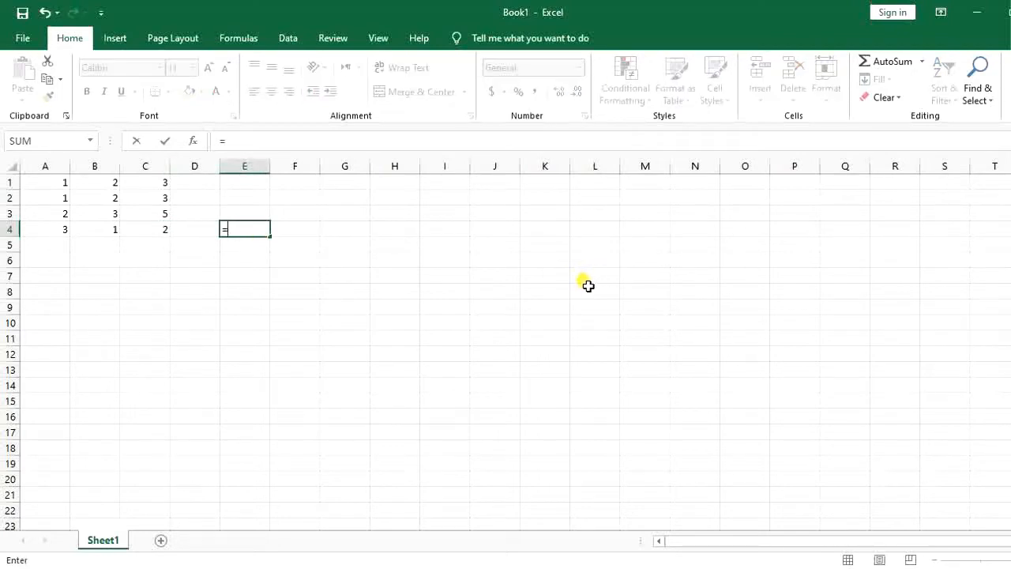
type("o")
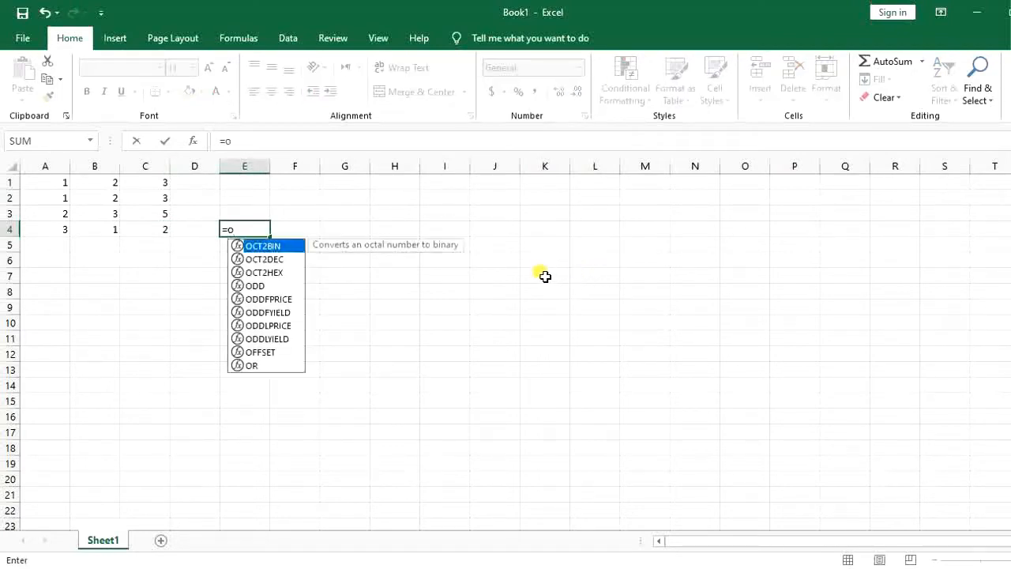
type("f")
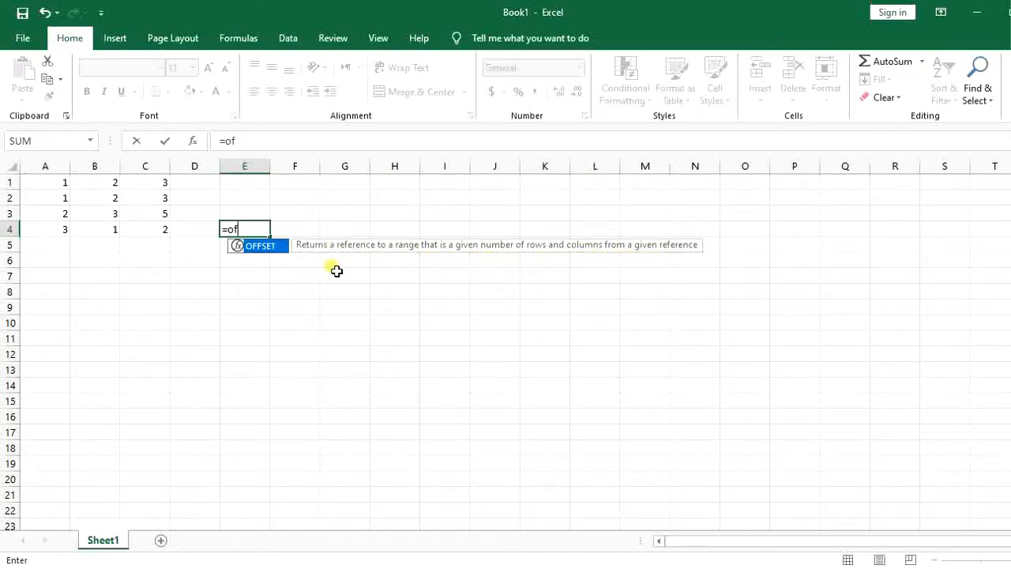
double_click(252, 246)
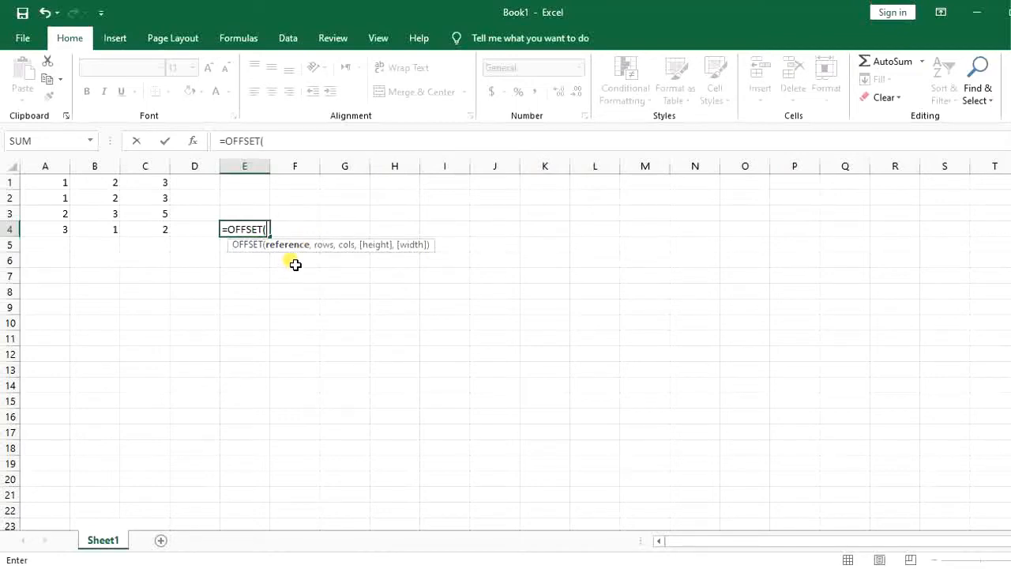
left_click(53, 186)
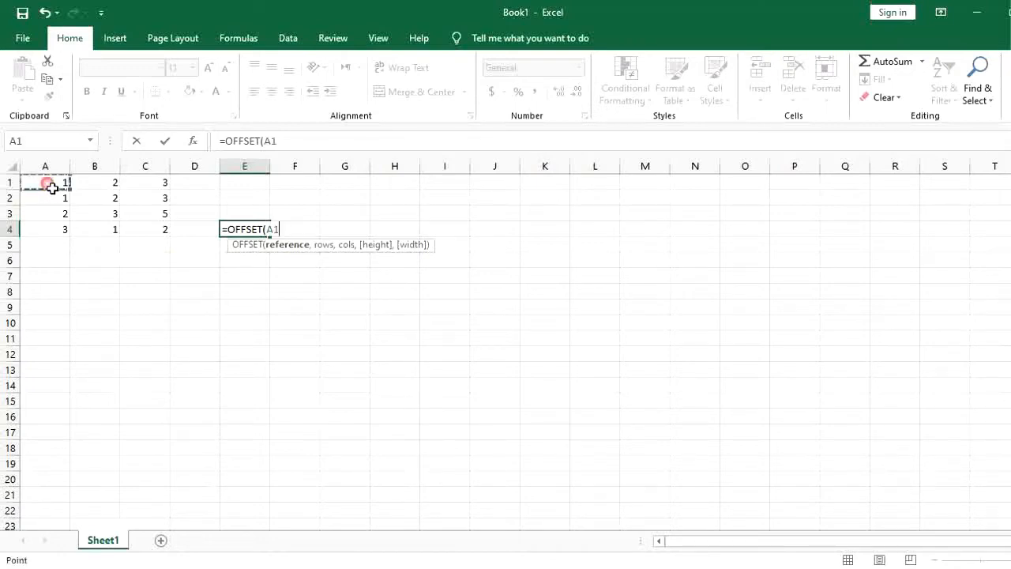
type(",")
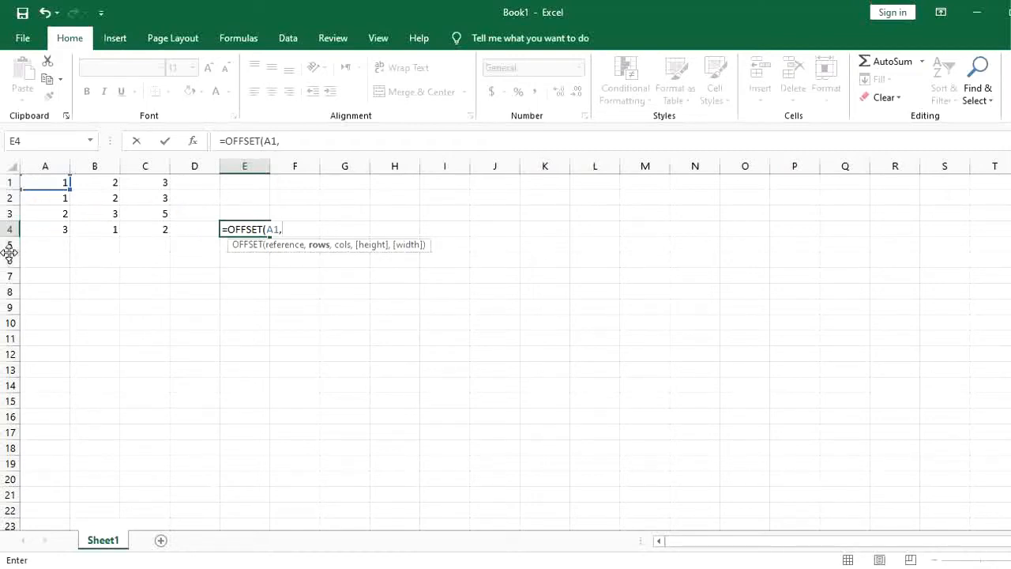
type("2,1")
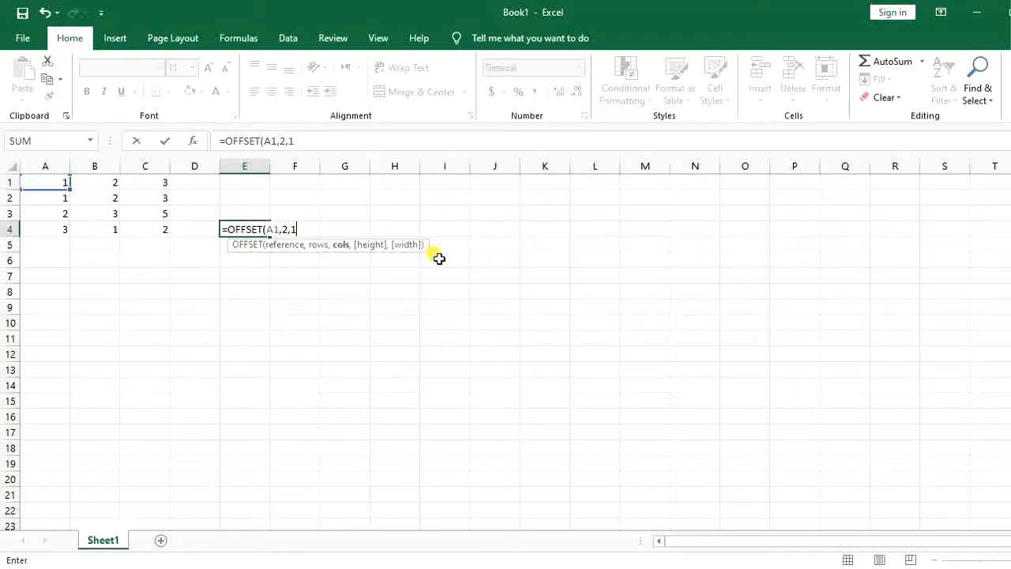
type(")")
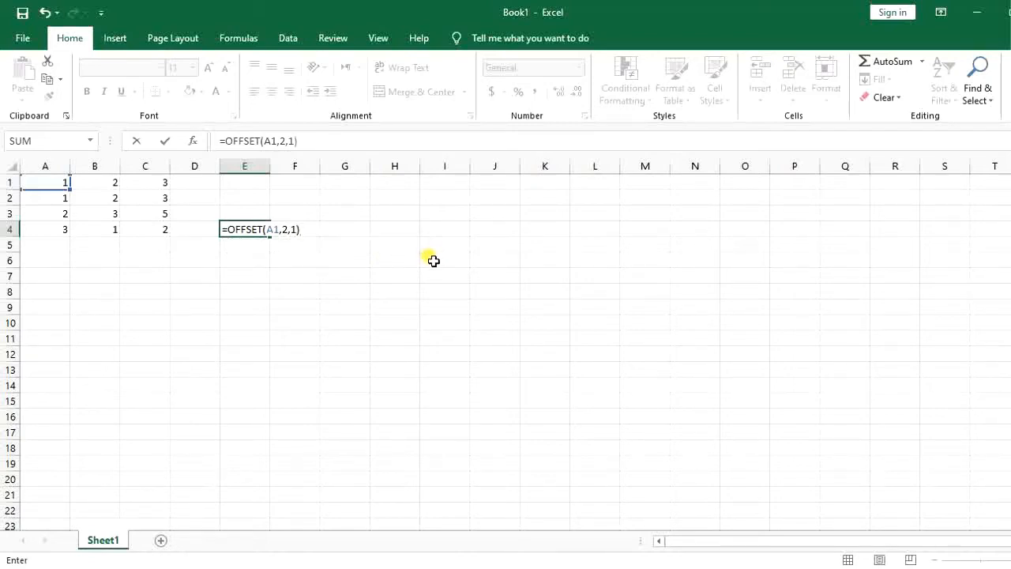
key("Return")
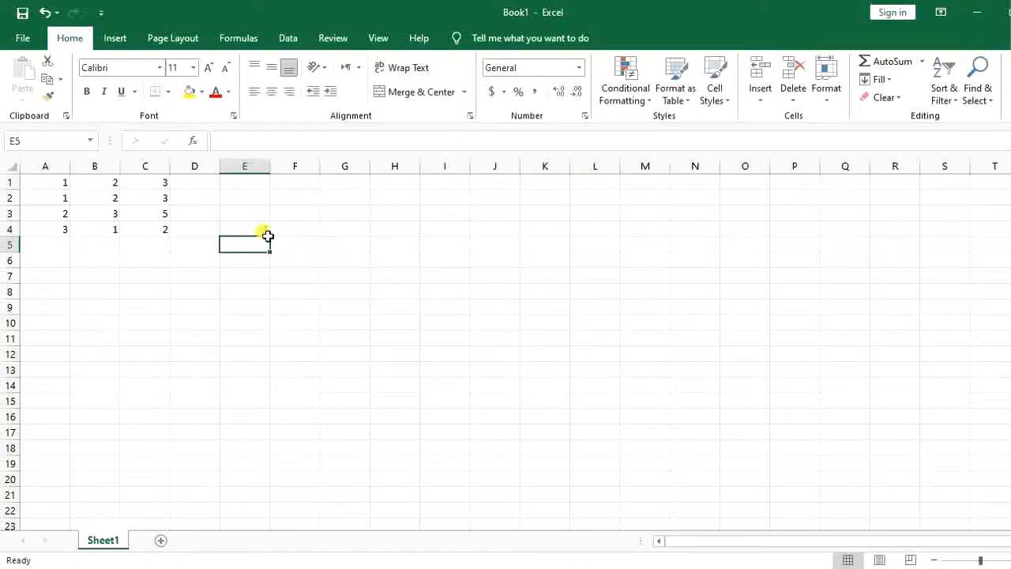
Review the OFFSET formula's arguments in E4 and trace its row and column offsets from A1 to cell B3.
left_click(268, 235)
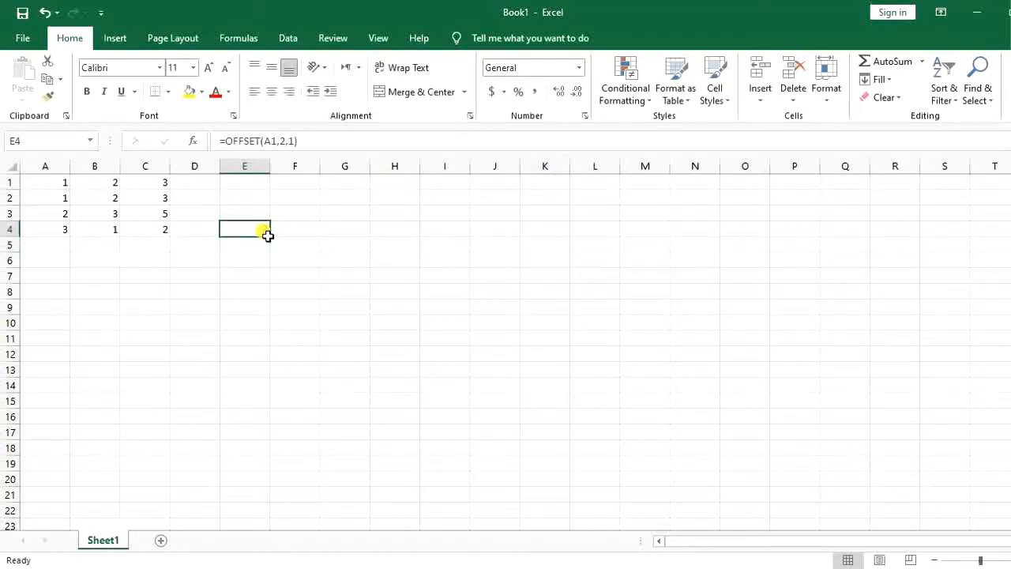
double_click(268, 236)
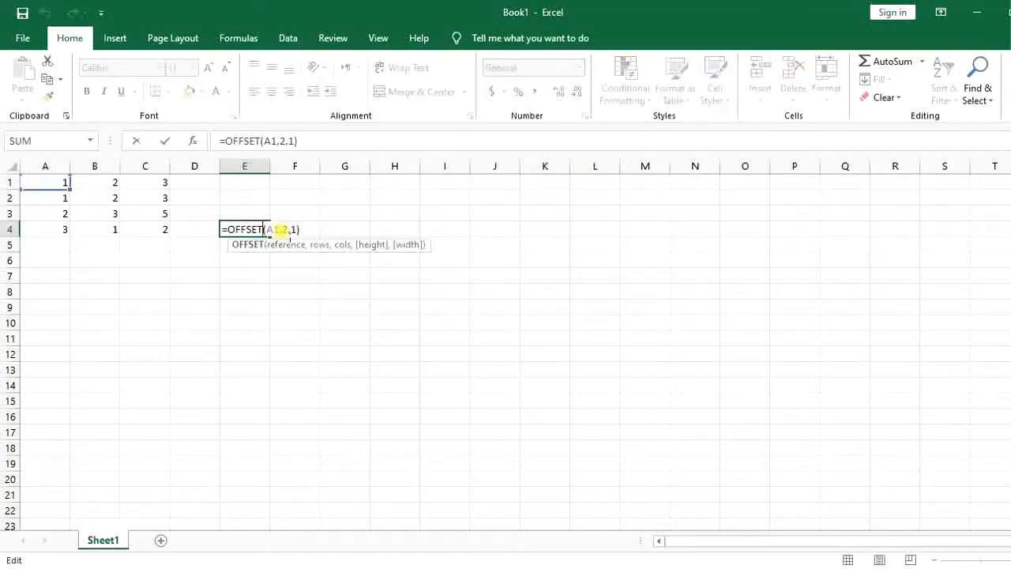
left_click(282, 230)
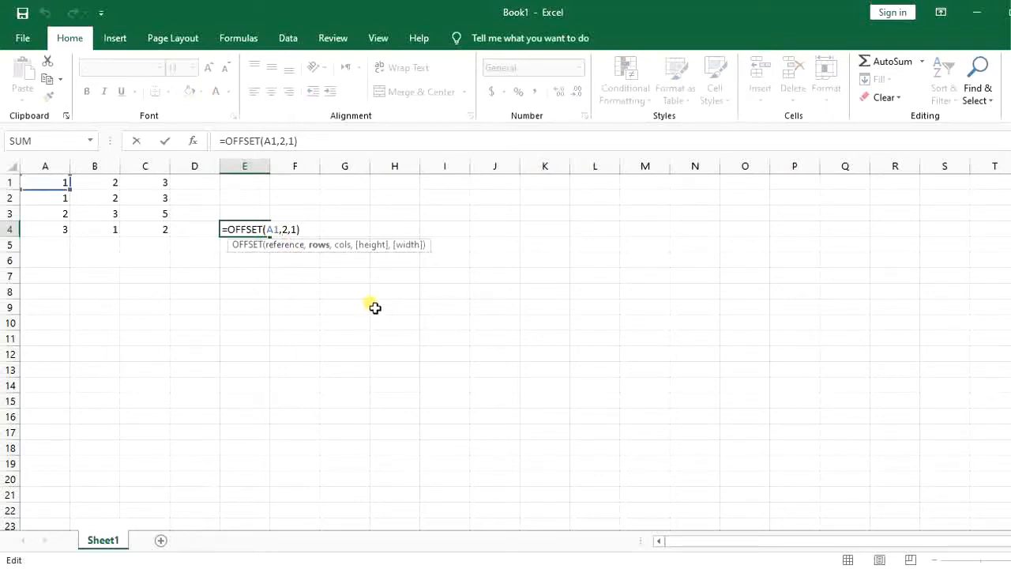
key("Return")
left_click(36, 199)
left_click(36, 217)
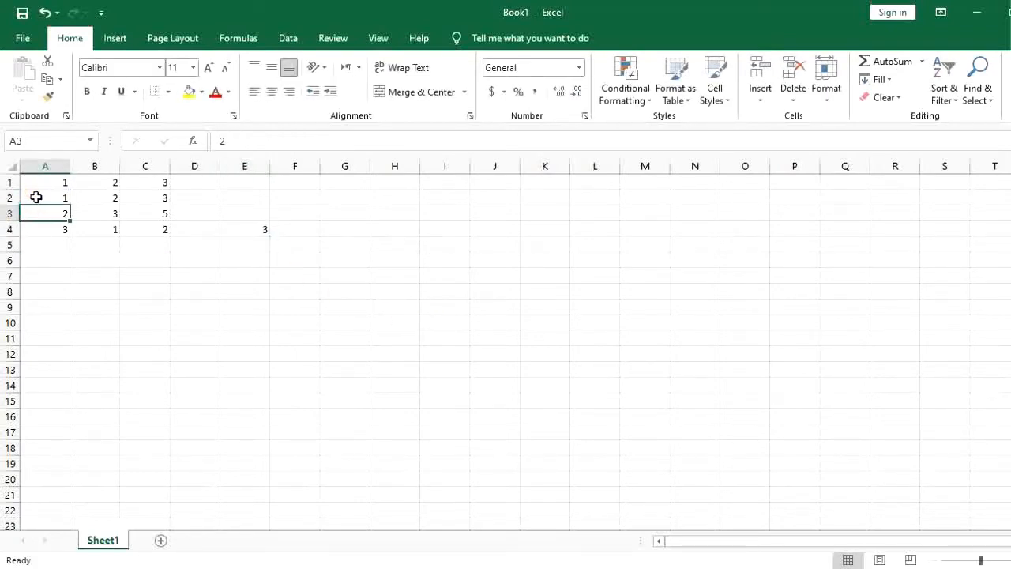
left_click(36, 199)
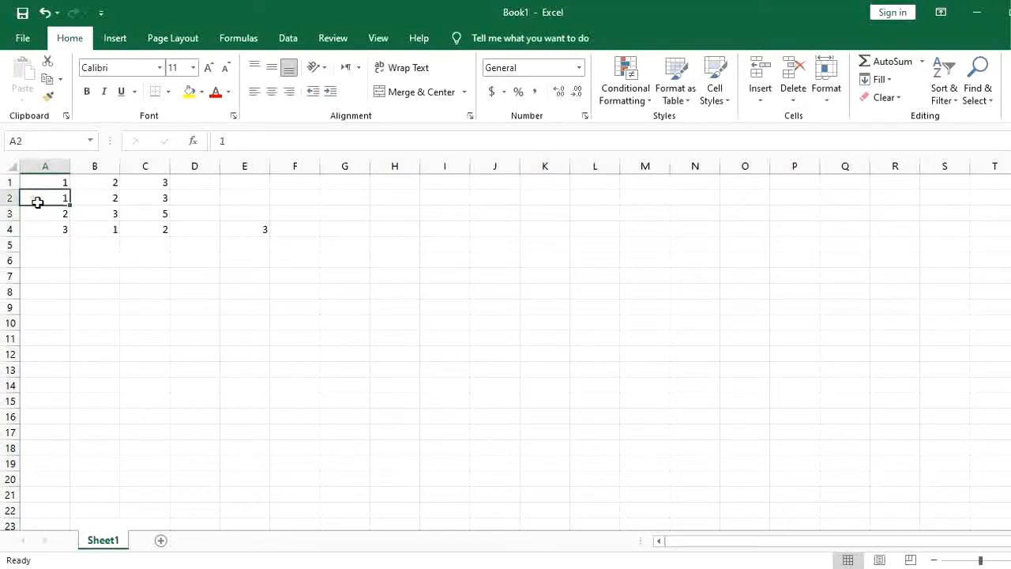
left_click(49, 216)
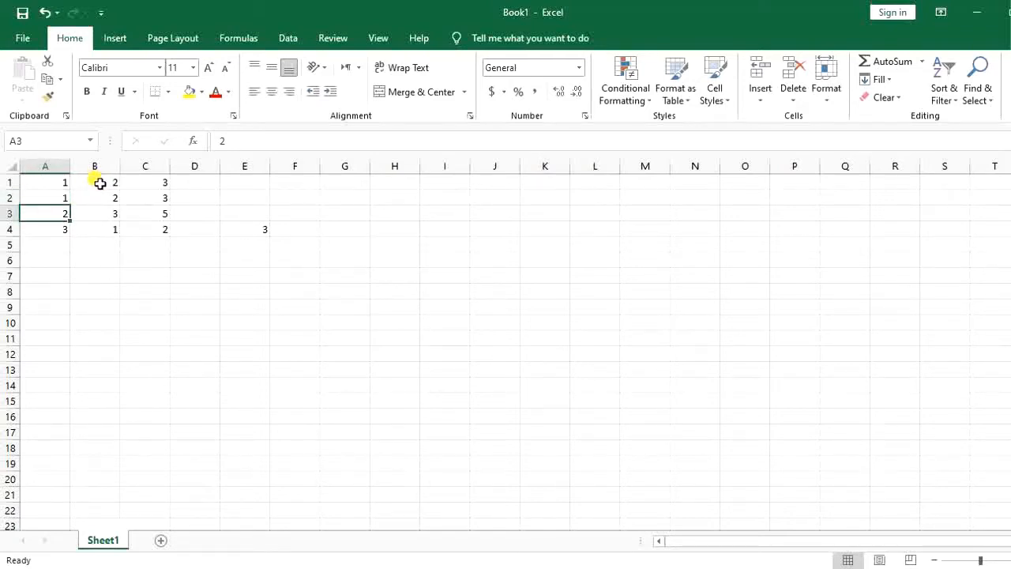
left_click(99, 183)
left_click(95, 199)
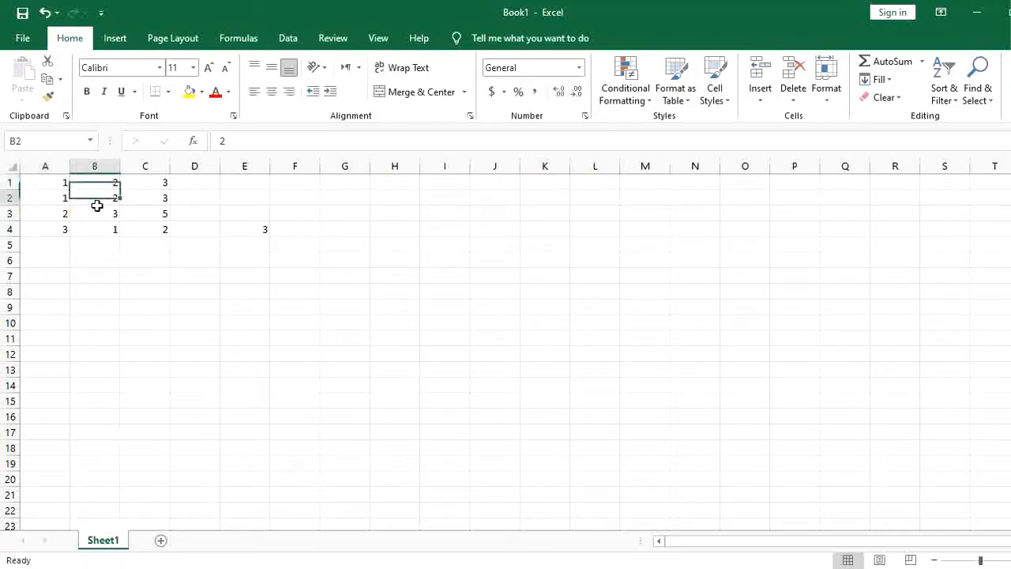
left_click(98, 213)
double_click(99, 215)
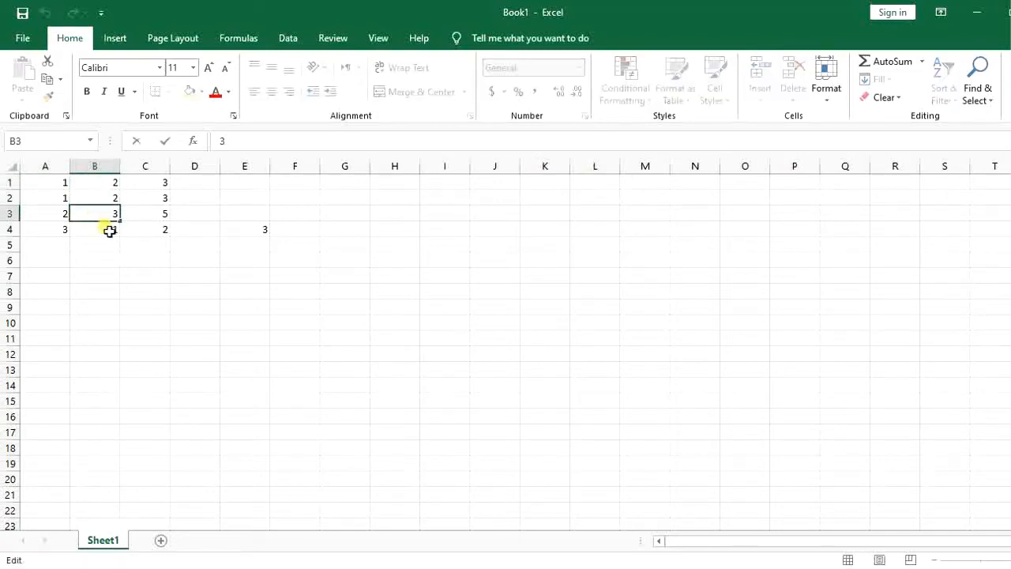
key("Escape")
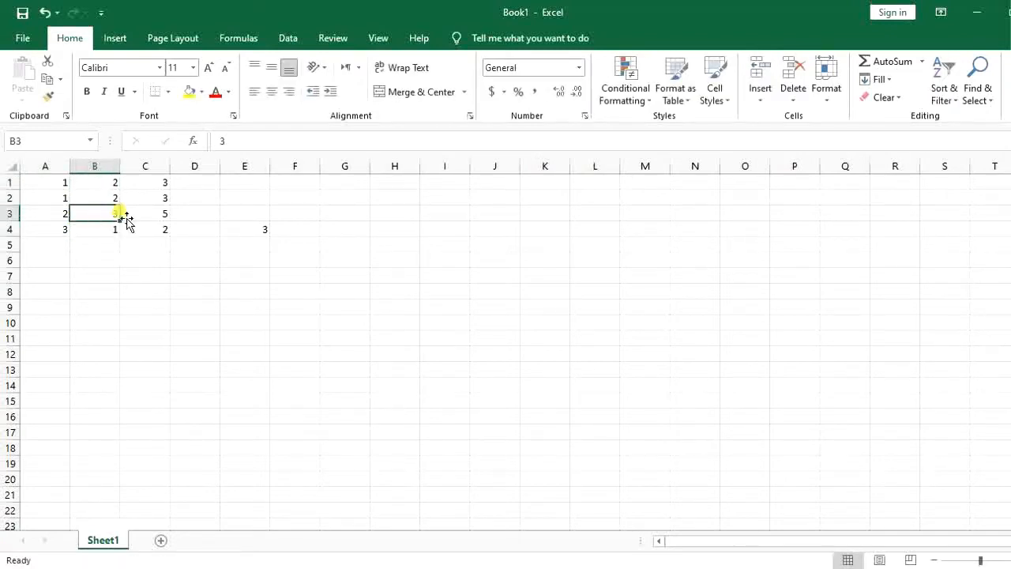
Clear the formula from E4 and extend the A1:C4 numbers as a filled series through M28.
left_click(230, 231)
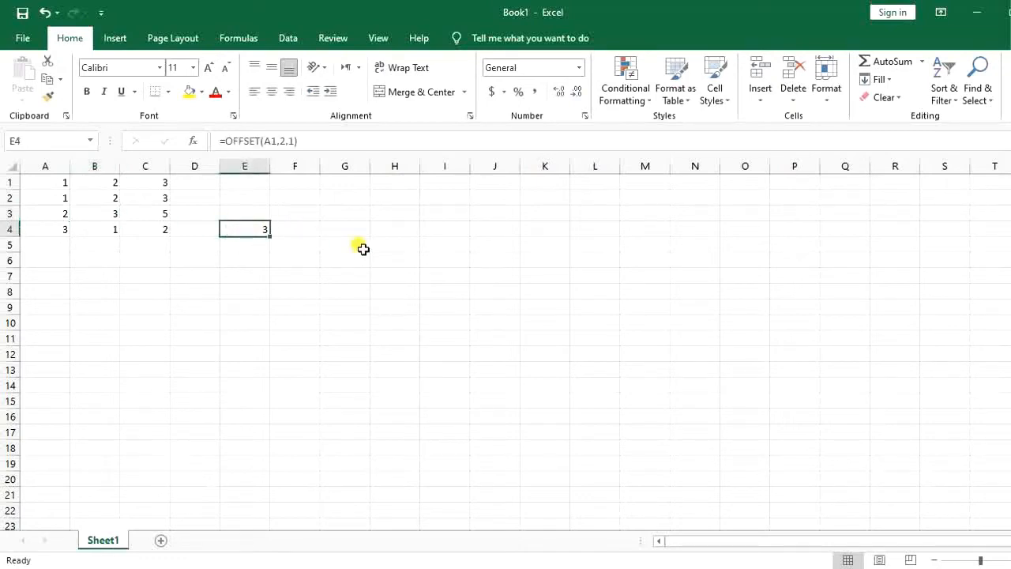
left_click(149, 232)
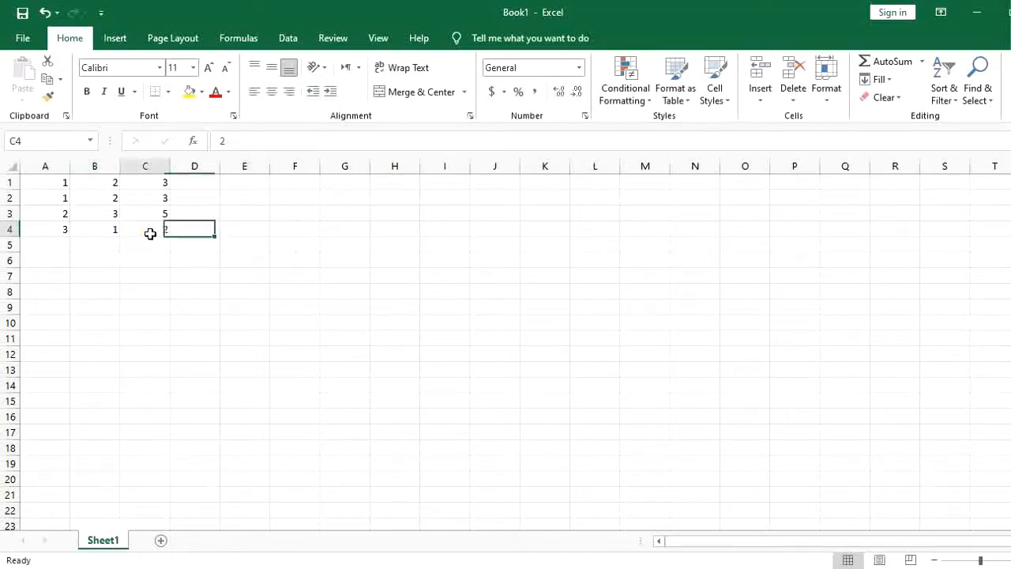
left_click_drag(36, 186, 625, 487)
scroll(71, 444, "up", 3)
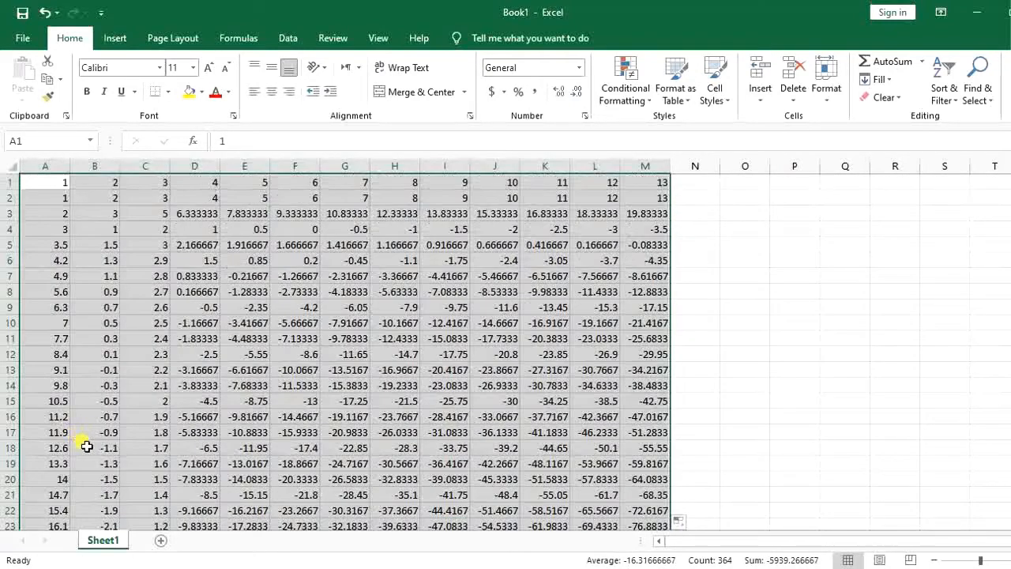
left_click(316, 338)
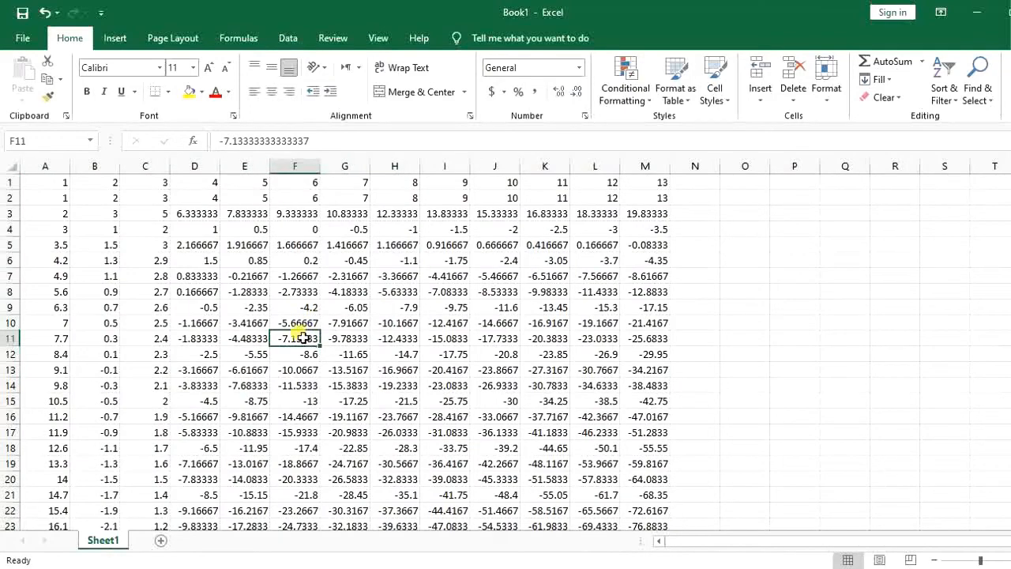
scroll(300, 336, "down", 2)
scroll(300, 337, "up", 2)
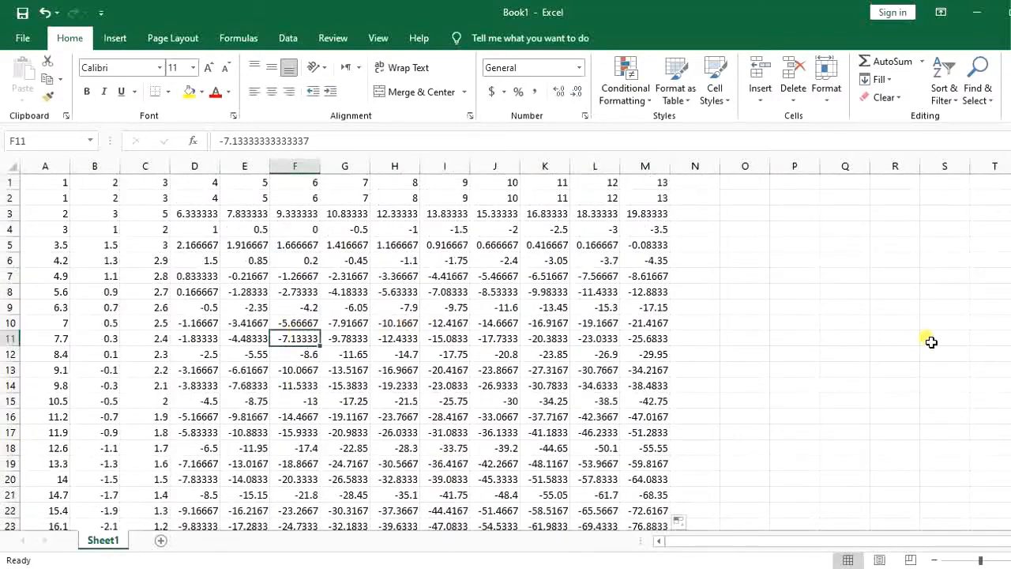
Enter the formula =OFFSET(A1,6,5) in cell P10, with A1 as the reference, 6 rows and 5 columns, and check it.
left_click(816, 324)
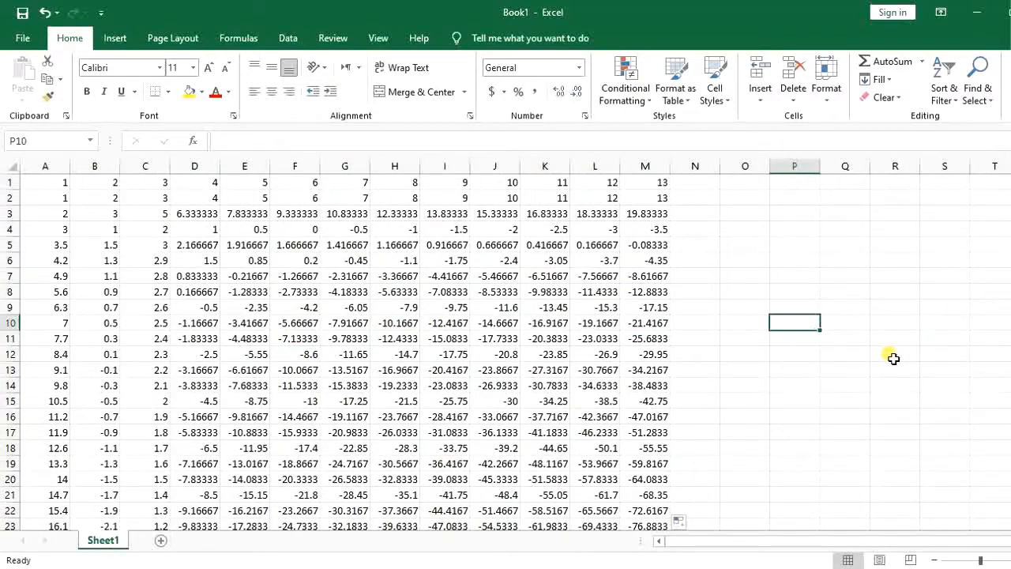
type("=off")
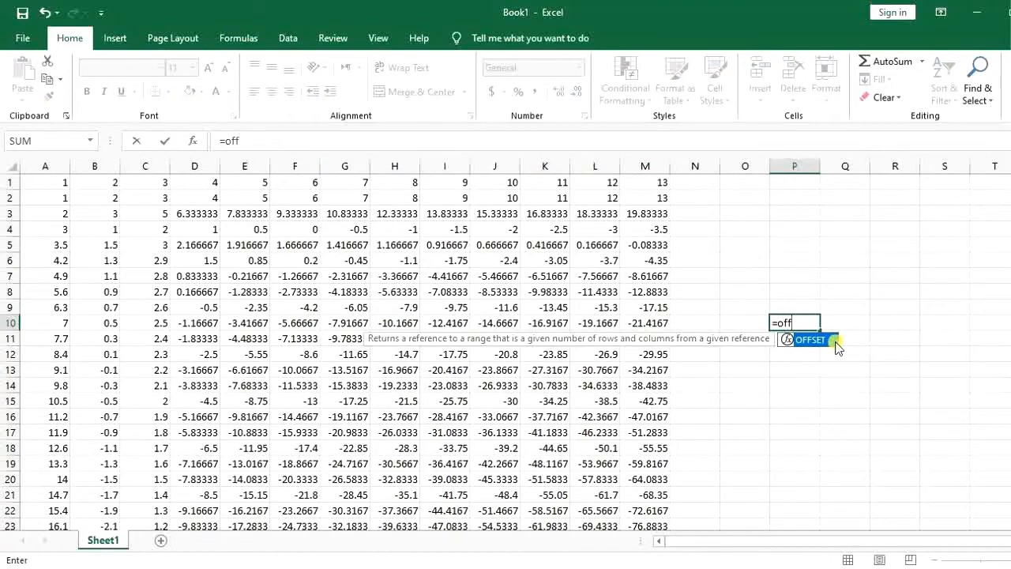
key("Tab")
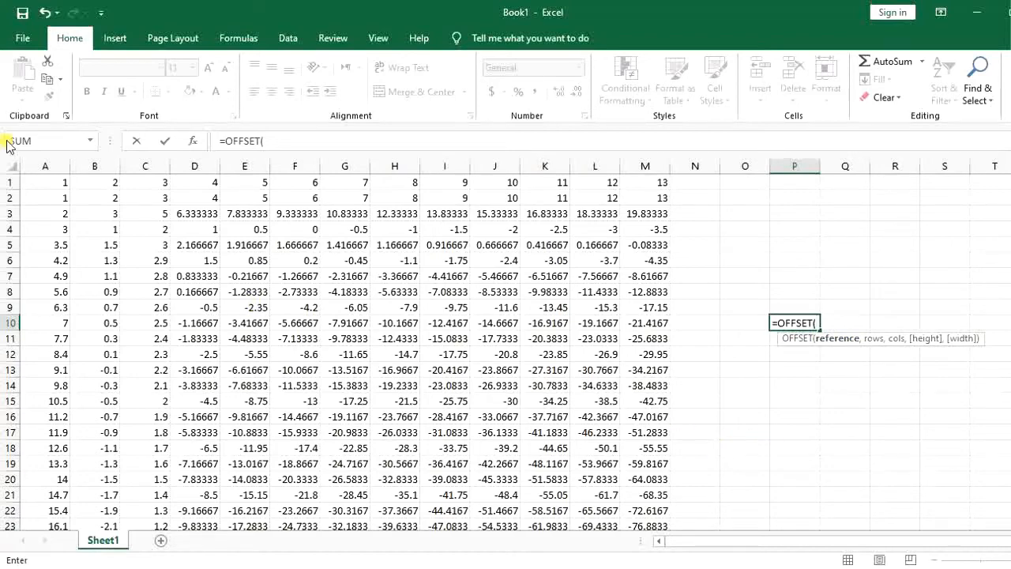
left_click(56, 187)
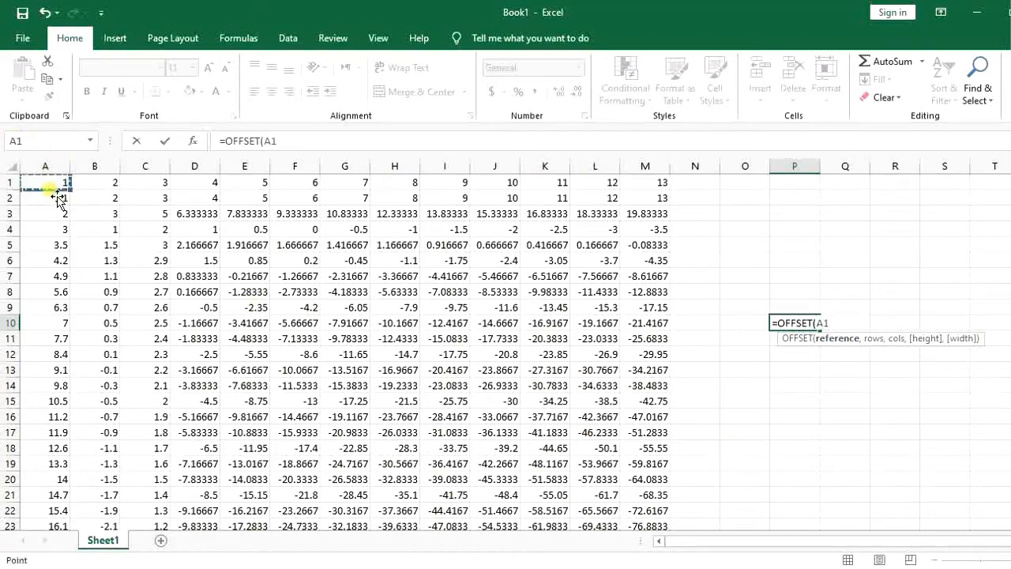
type(",")
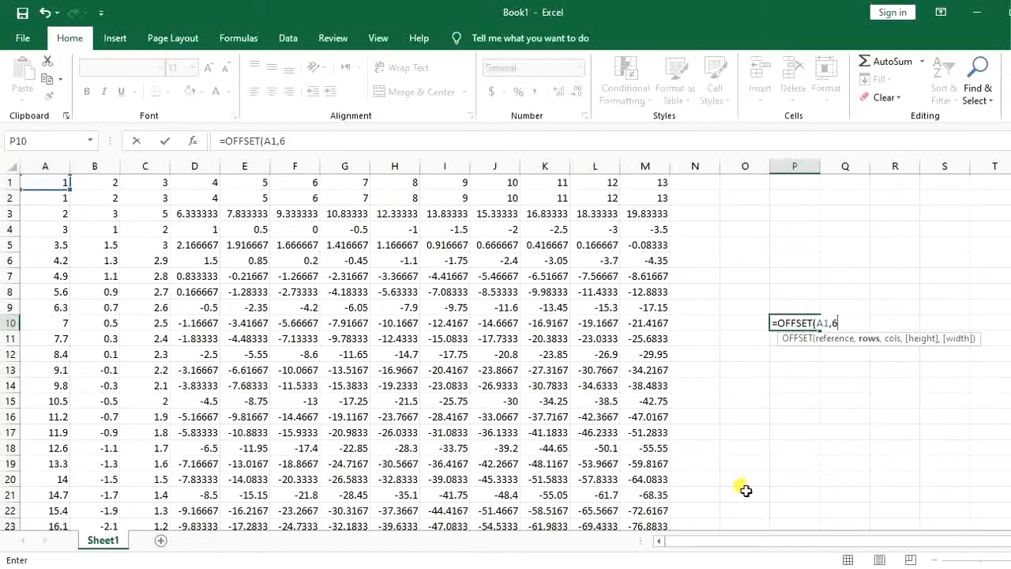
type("6")
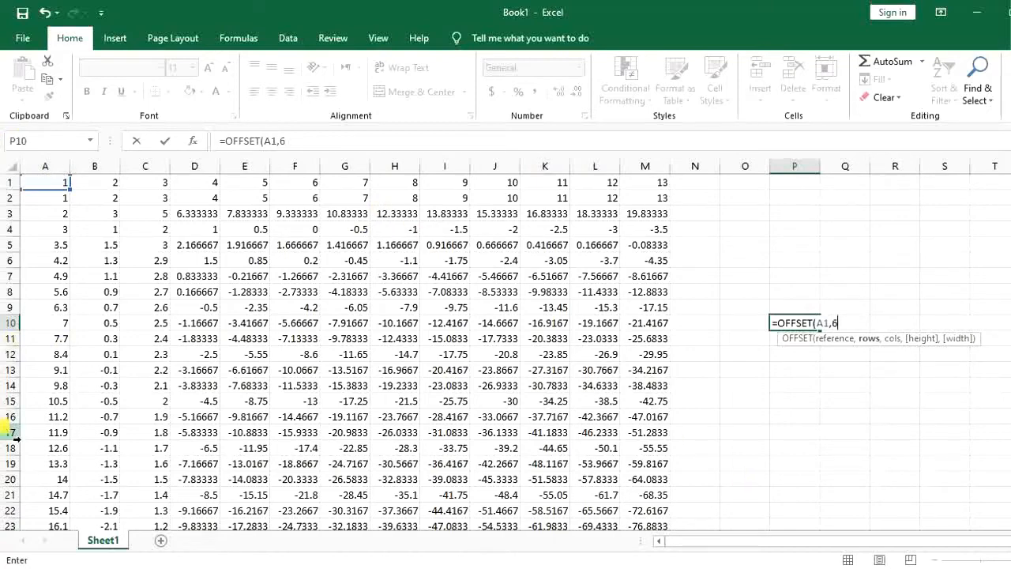
type(",")
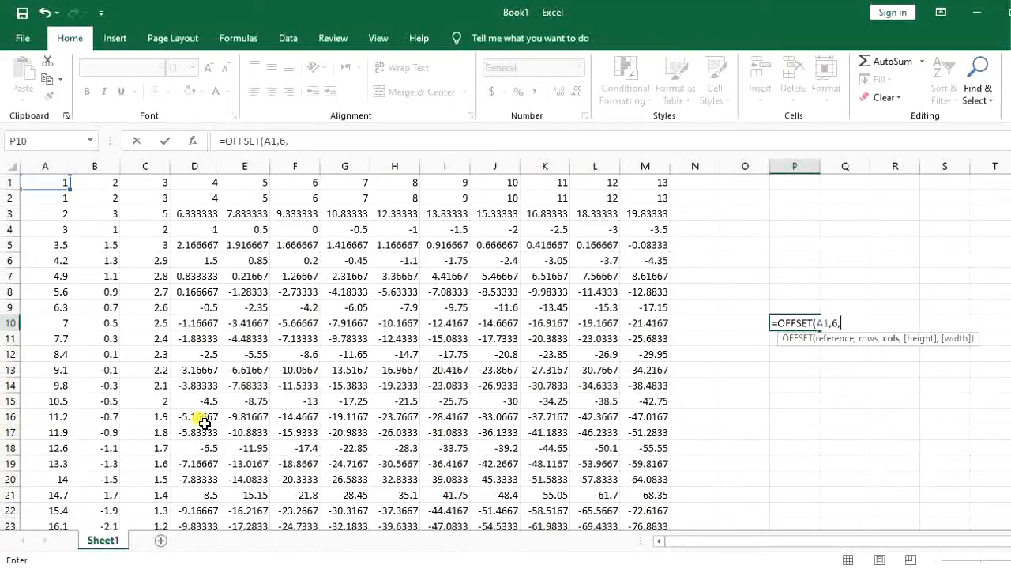
type("5)")
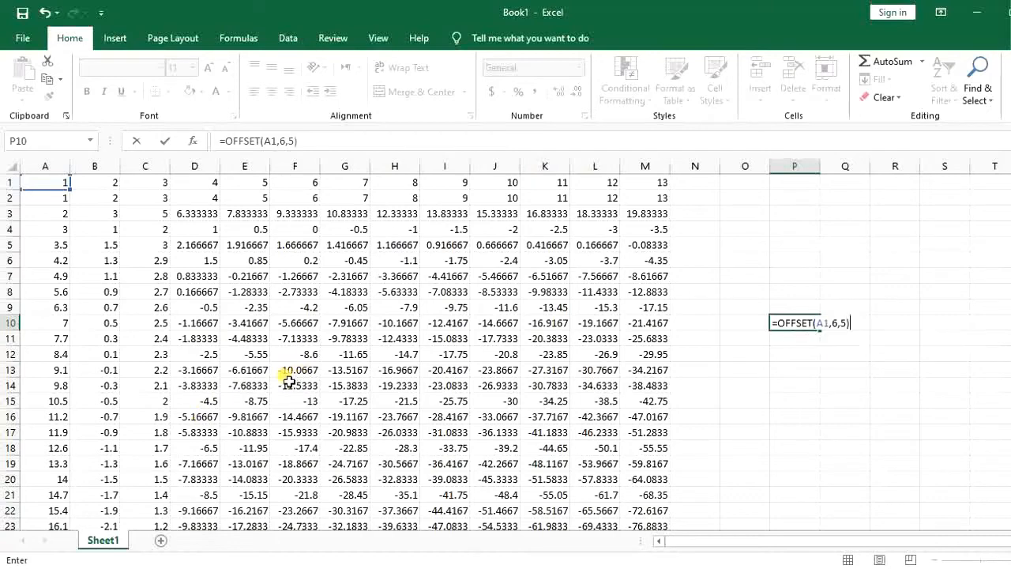
key("Return")
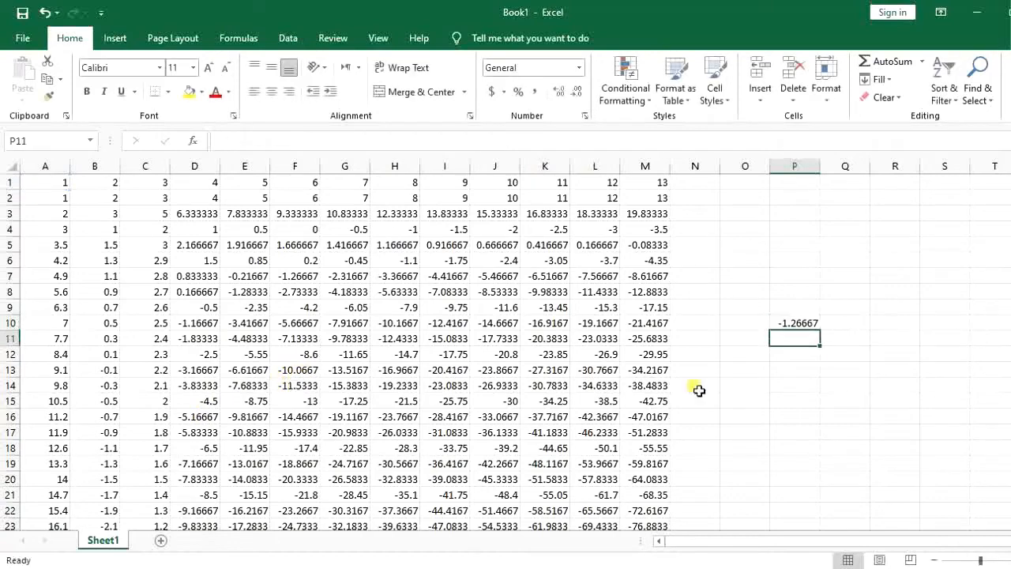
left_click(783, 329)
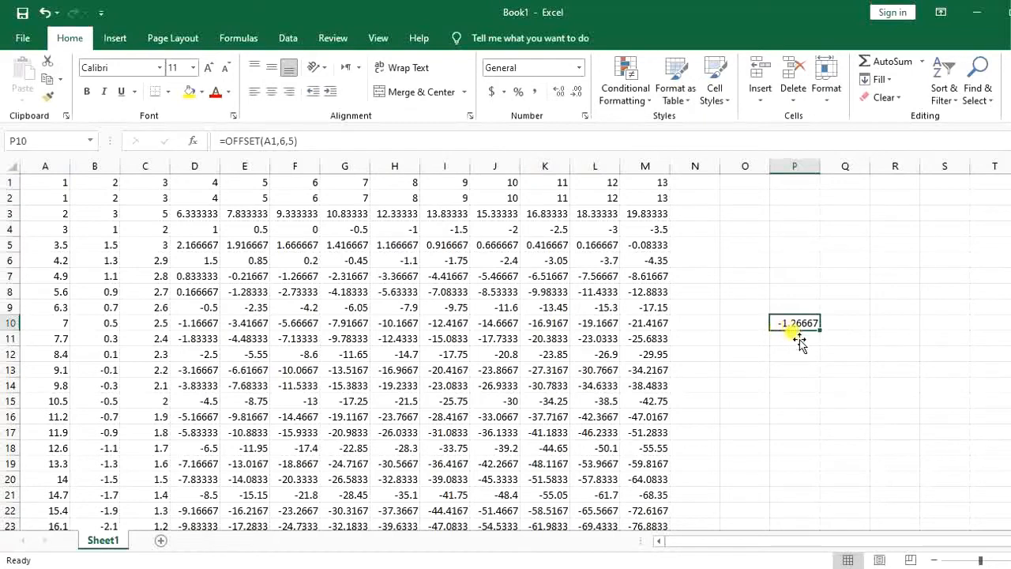
left_click(795, 357)
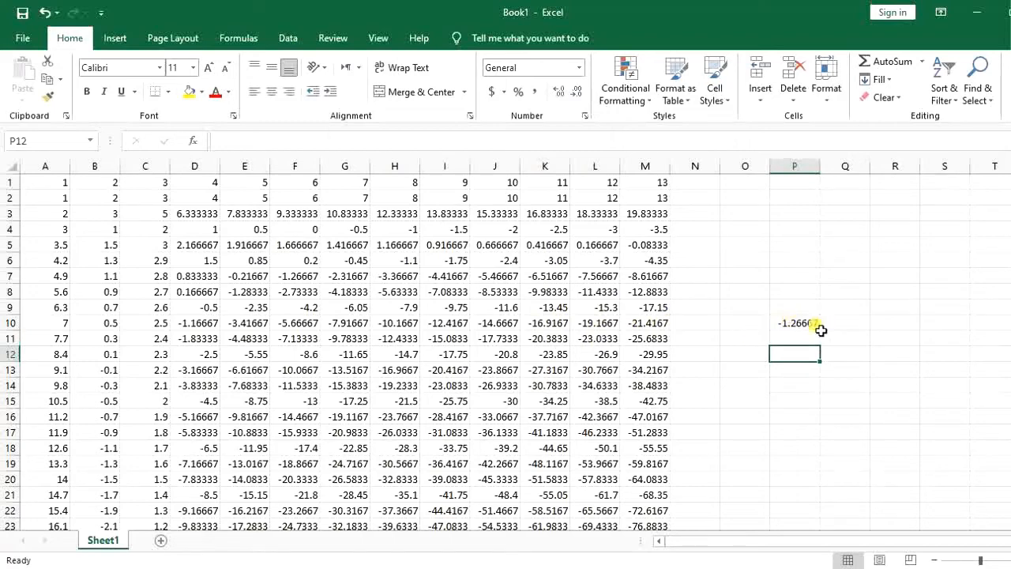
Undo the OFFSET formula in P10 and the series fill, restoring the small table in A1:C4.
key("ctrl+z")
key("ctrl+z")
key("ctrl+z")
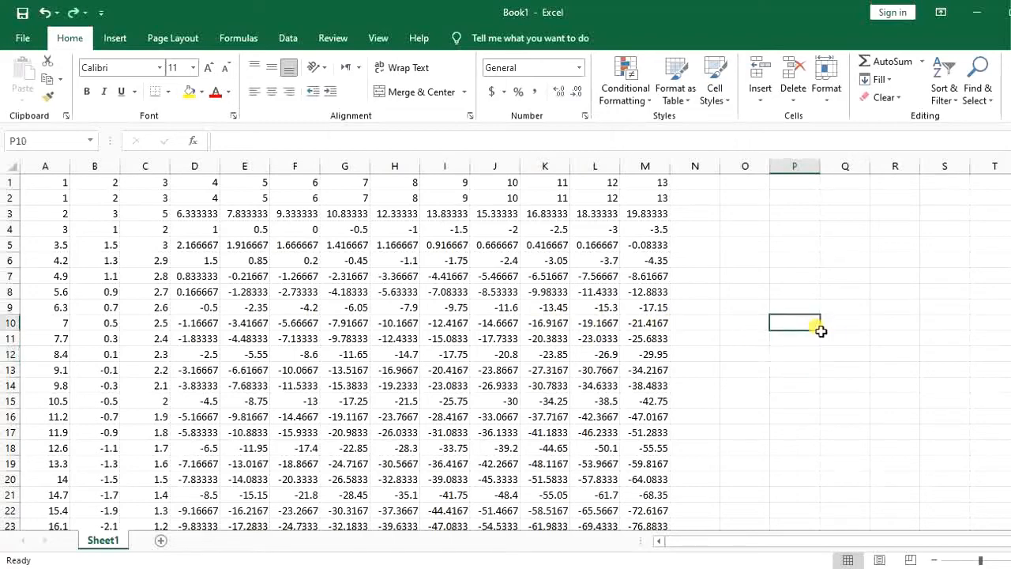
left_click(286, 215)
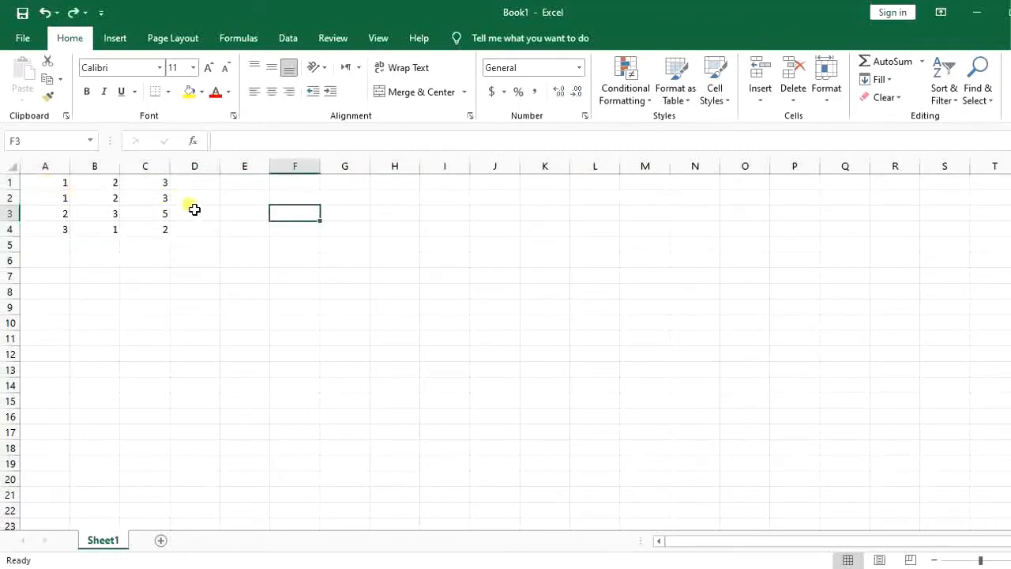
Start a formula in cell F4 with the OFFSET function nested inside SUM.
left_click(318, 245)
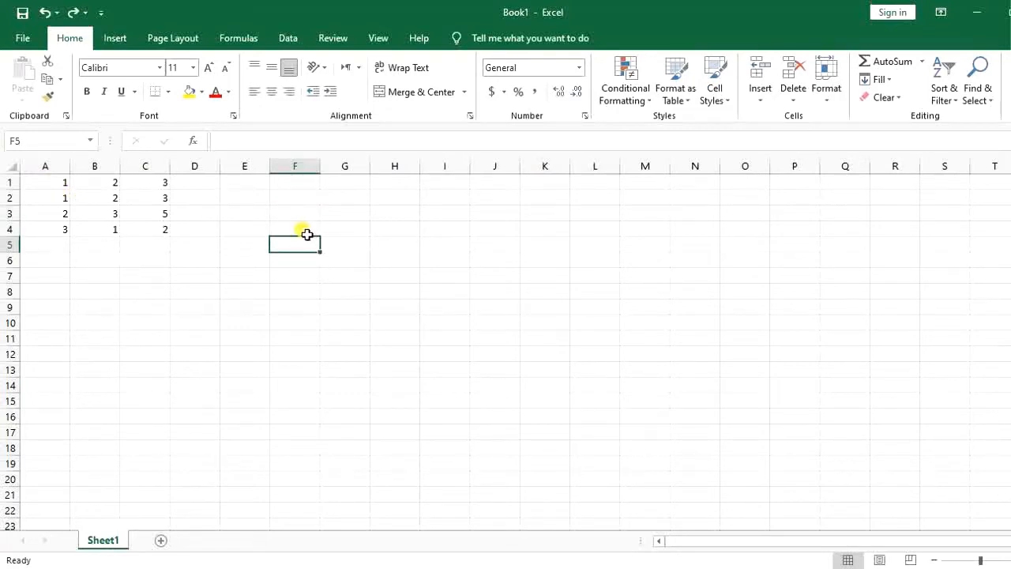
left_click(303, 234)
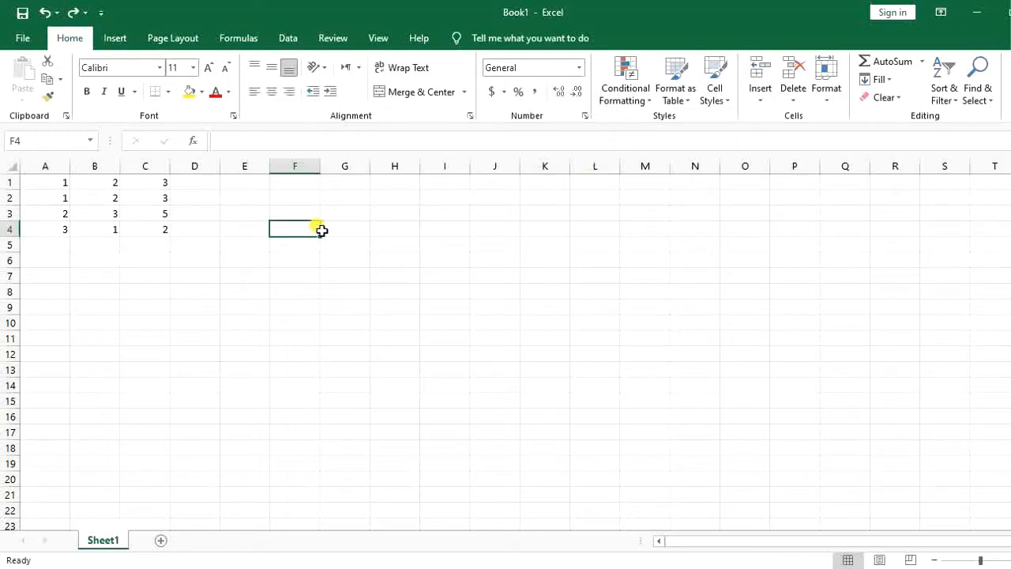
type("=of")
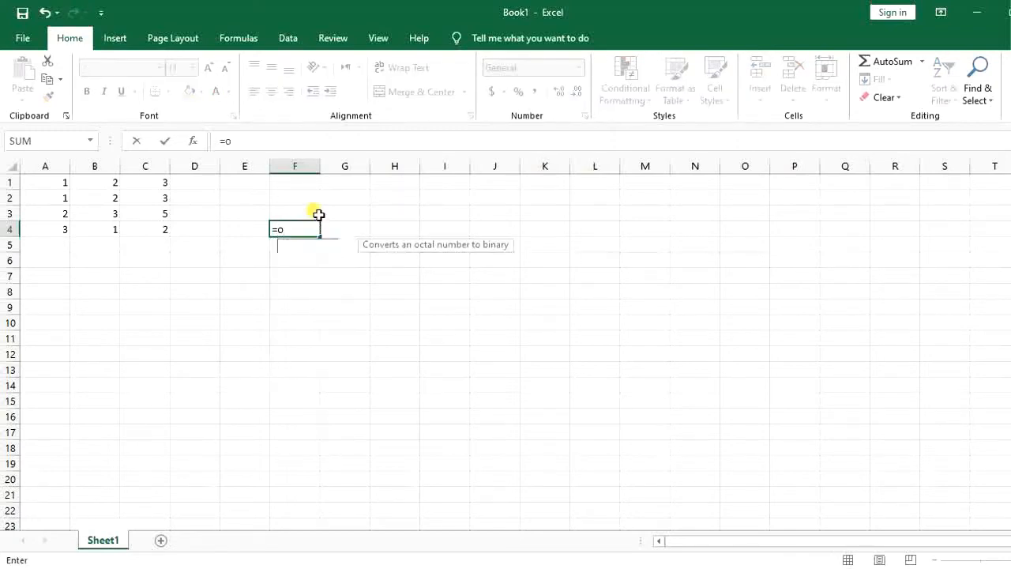
key("BackSpace")
key("BackSpace")
type("sum")
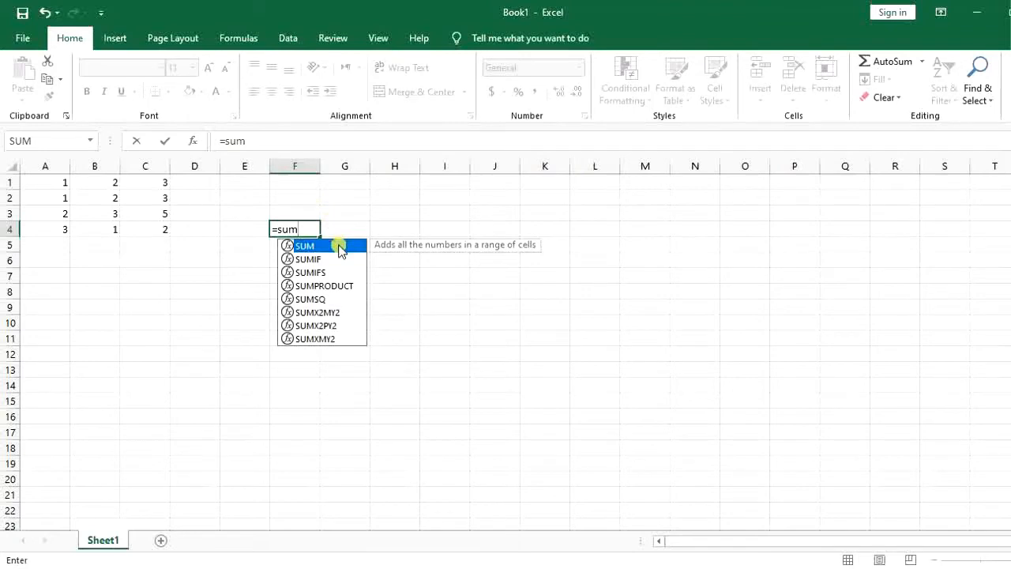
double_click(340, 247)
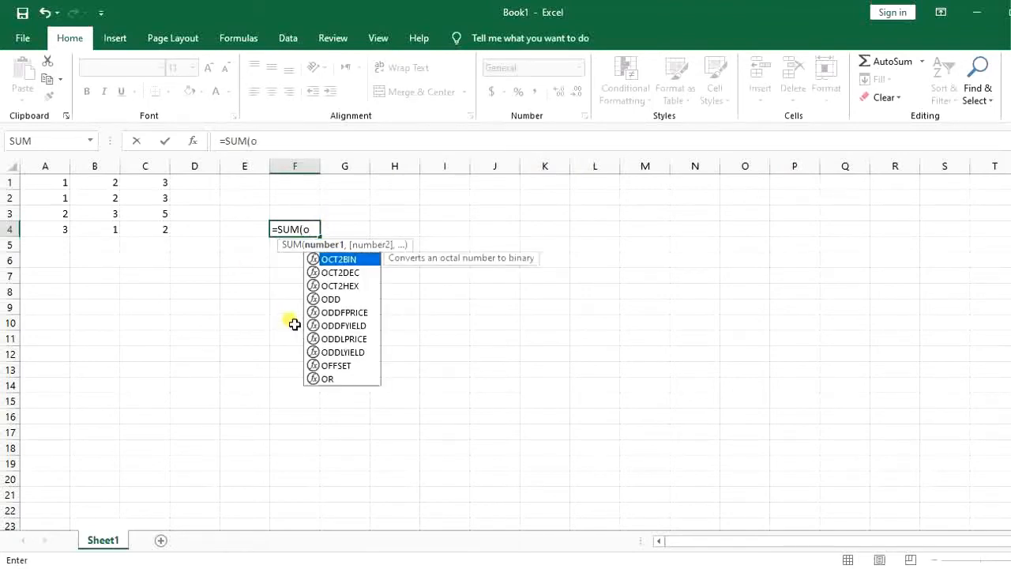
type("ff")
double_click(330, 260)
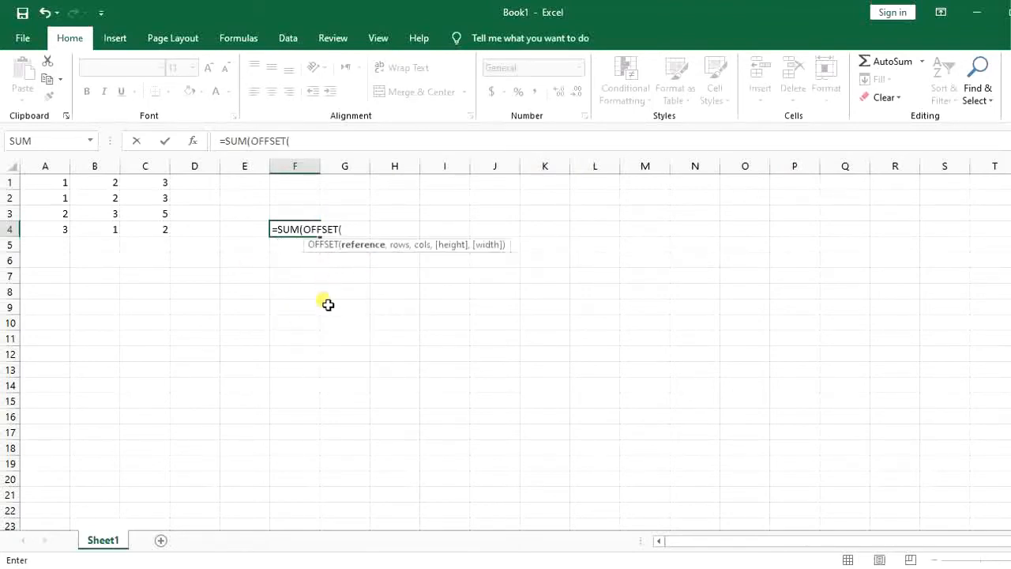
Complete the formula as =SUM(OFFSET(A1,2,1,1,2)), with A1 as reference, 2 rows, 1 column, height 1 and width 2.
left_click(58, 189)
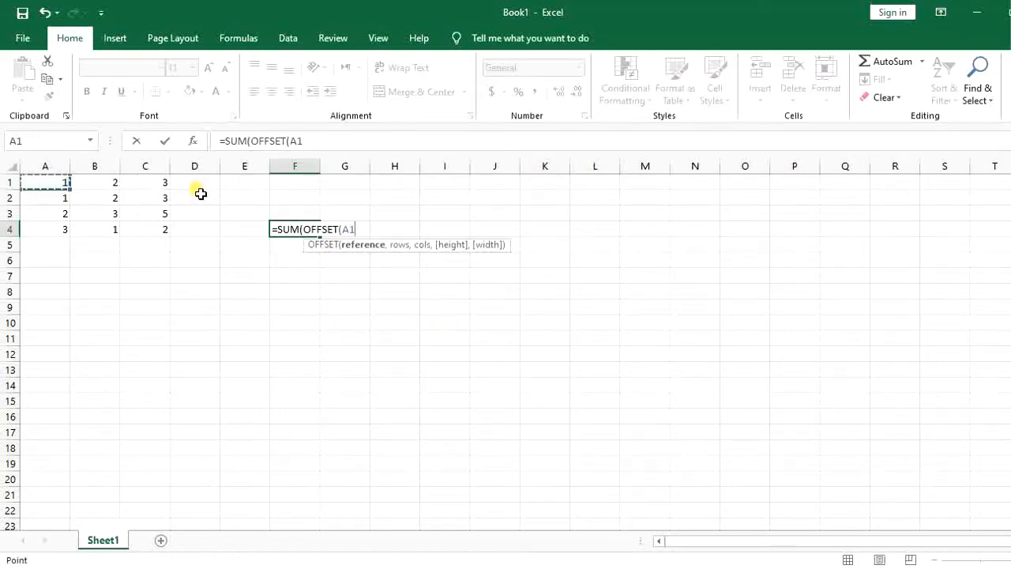
type(",2")
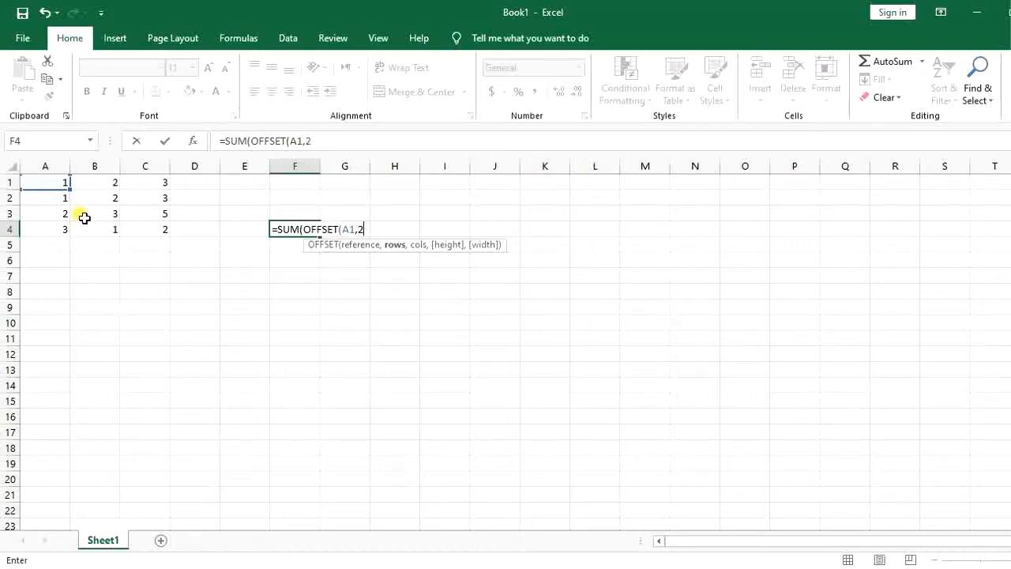
type(",")
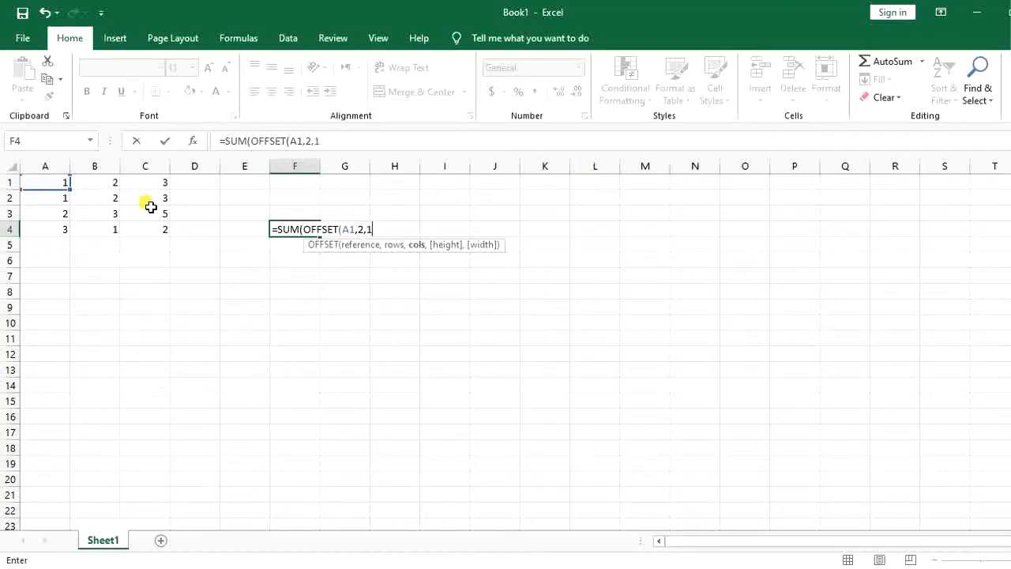
type("1,1")
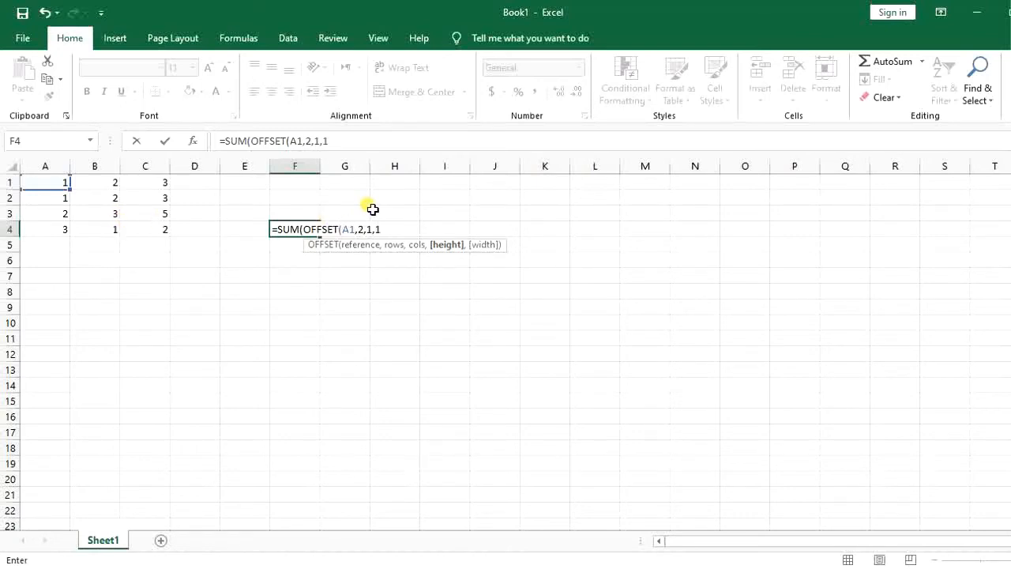
type(",")
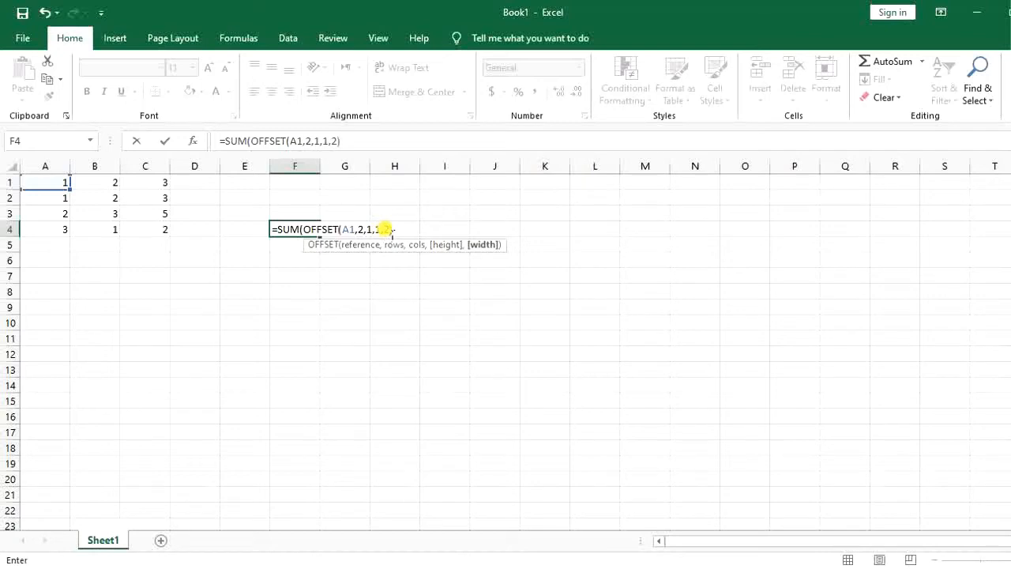
type("2)")
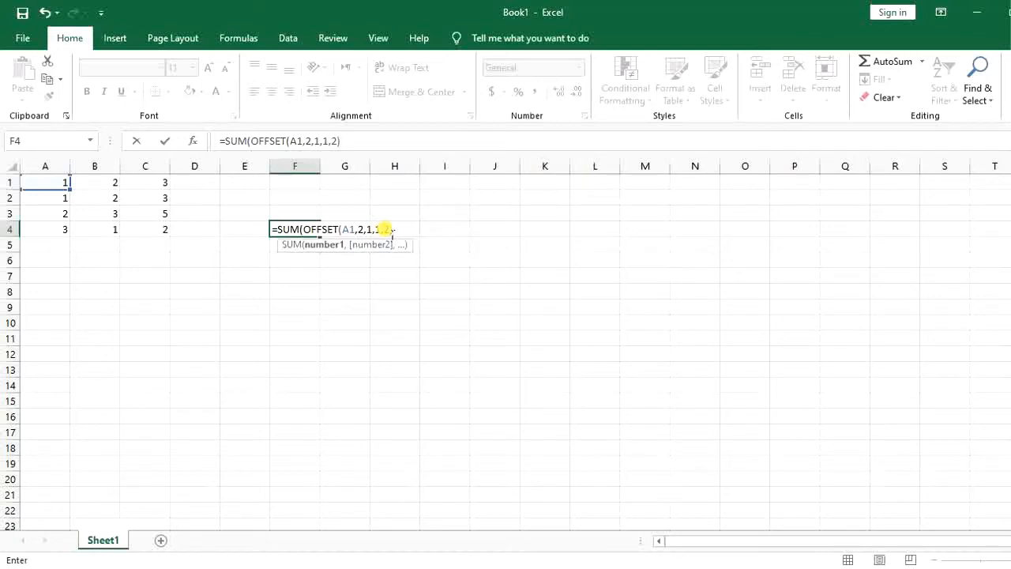
type(")")
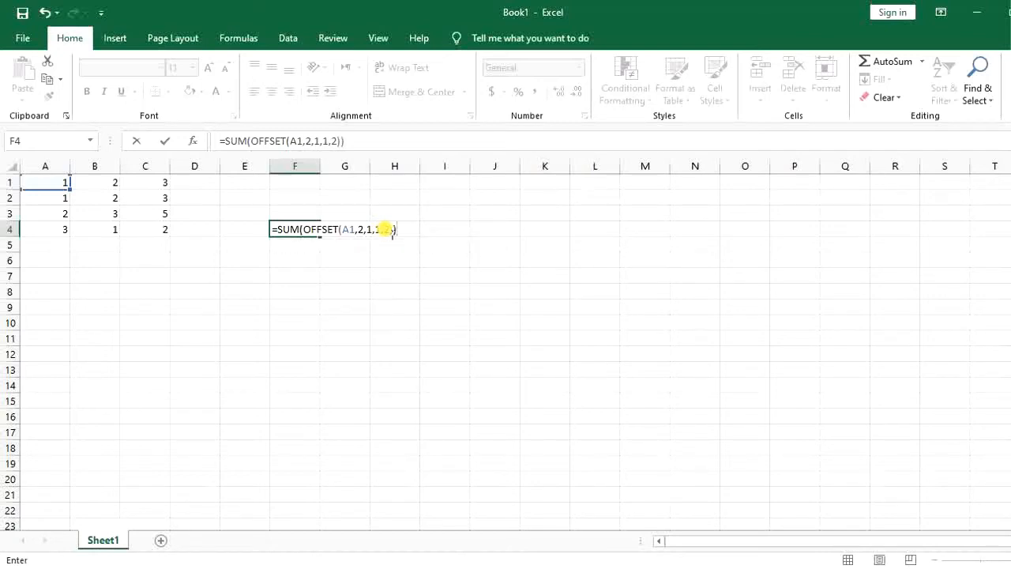
key("Return")
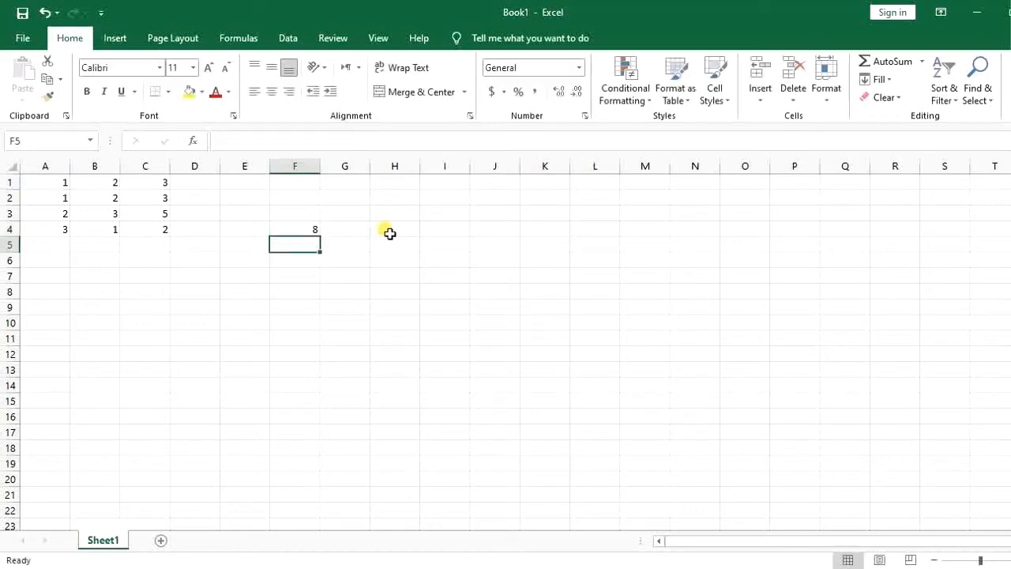
Review the SUM and OFFSET formula in F4, tracing its row, column, height and width arguments against the table.
left_click(313, 232)
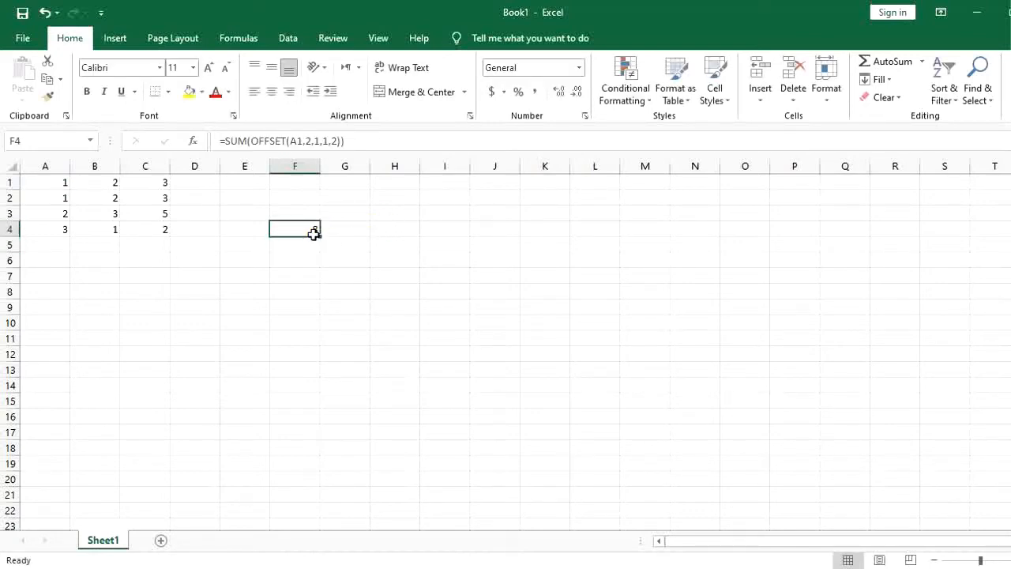
double_click(312, 232)
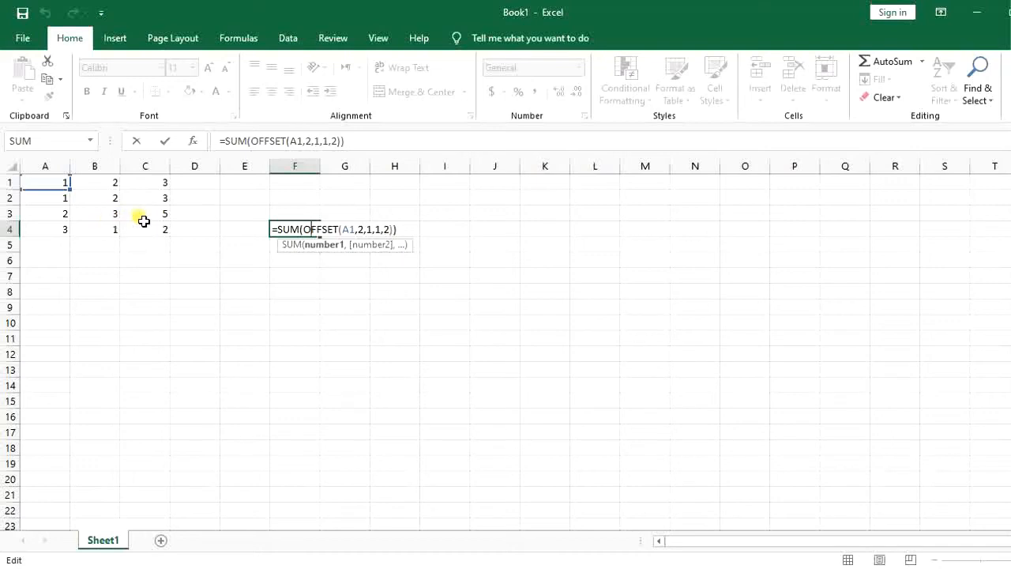
key("Return")
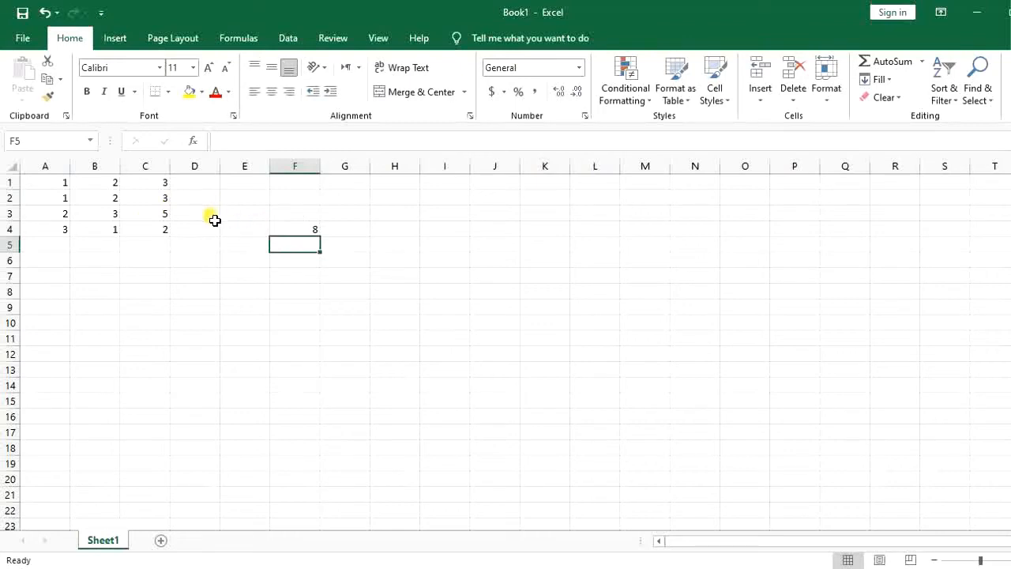
Add a fourth column of numbers to the table's last two rows, entering 3 in D3 and 1 in D4.
left_click(212, 220)
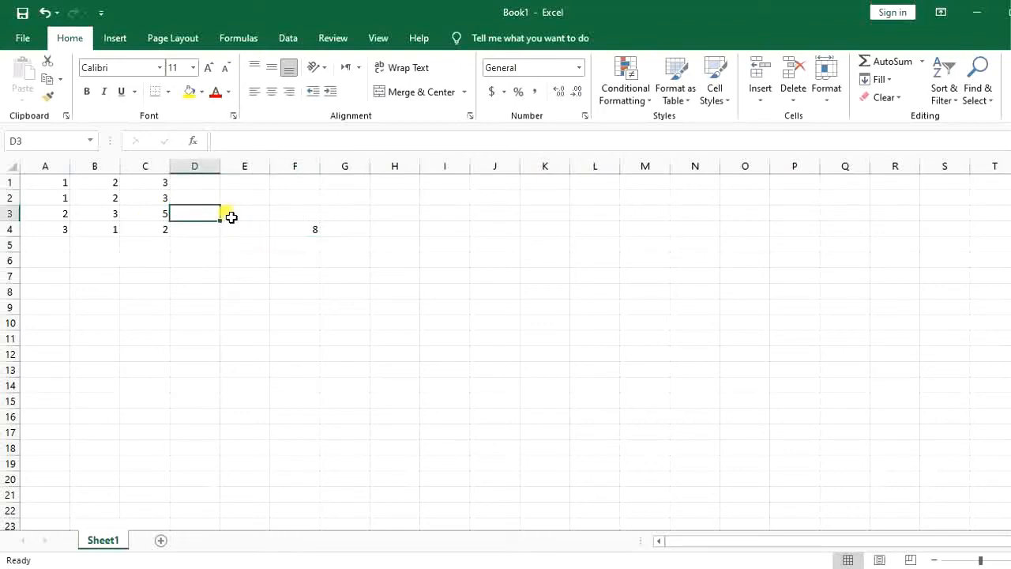
type("3")
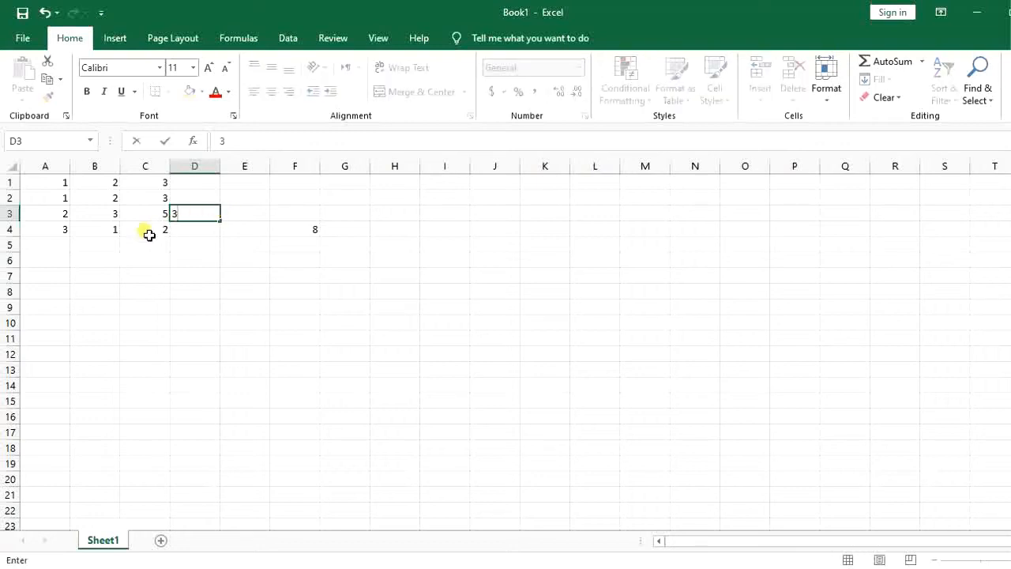
left_click(103, 247)
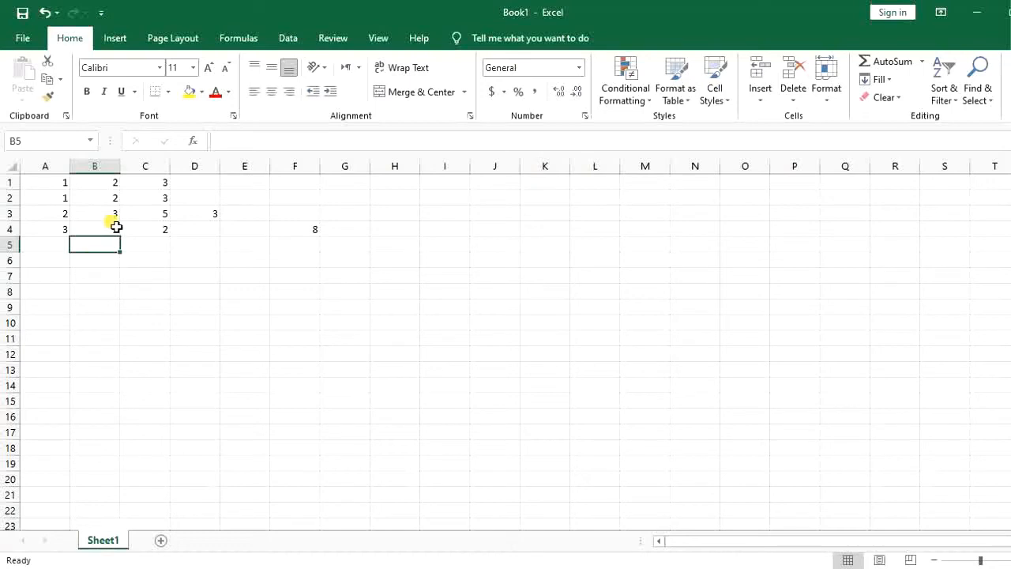
left_click(212, 229)
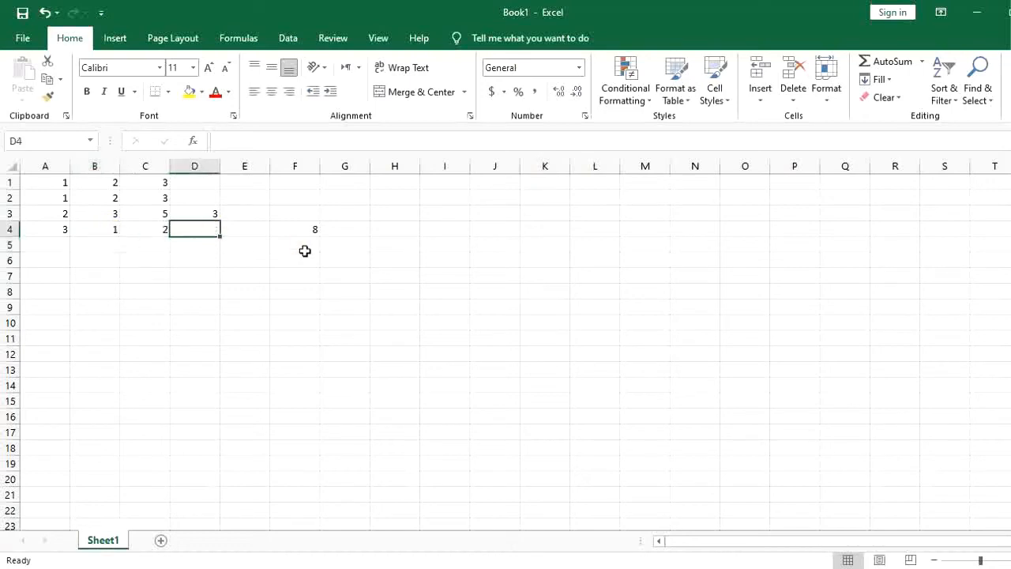
type("1")
left_click(118, 244)
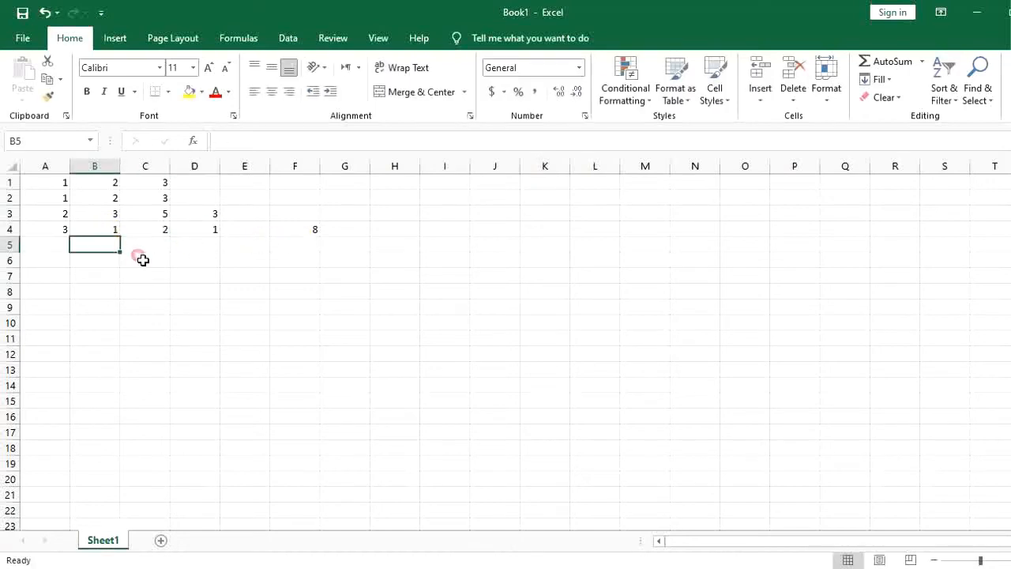
Add a fifth row of numbers beneath the table, entering 1 in both B5 and C5.
type("1")
left_click(147, 251)
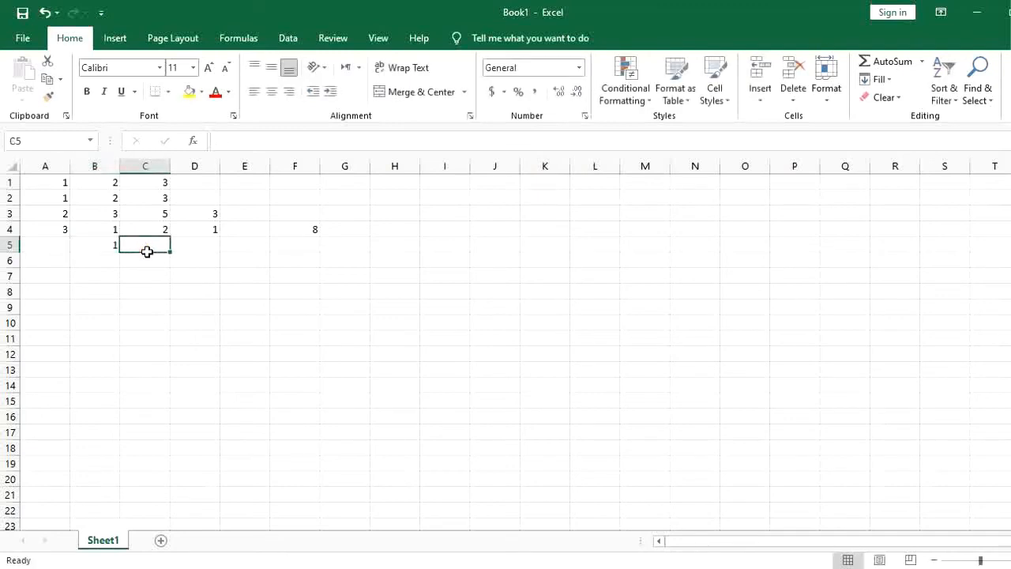
type("1")
left_click(316, 247)
Edit the formula in F4 to use height 2 and width 3, making it =SUM(OFFSET(A1,2,1,2,3)).
left_click(314, 235)
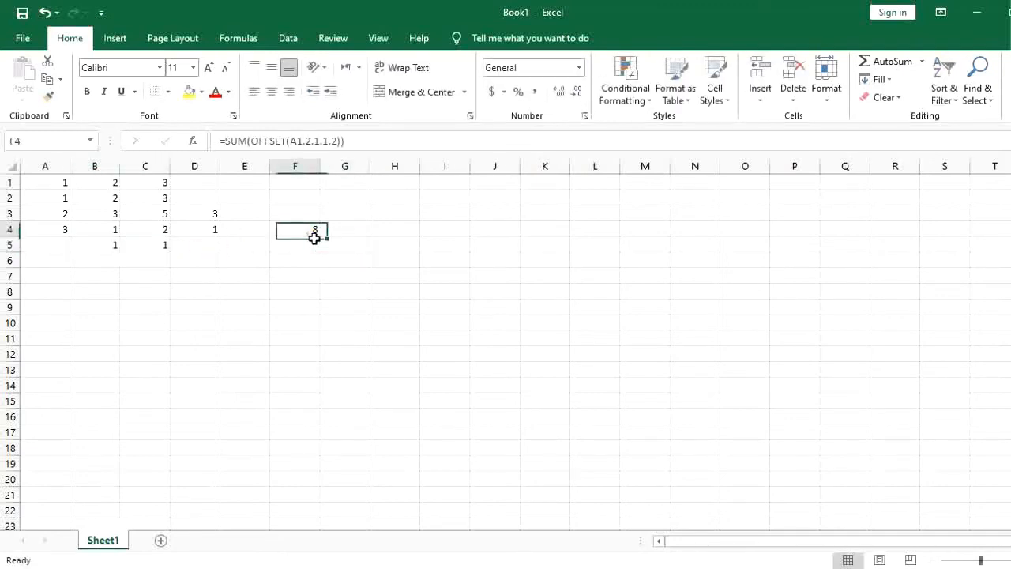
double_click(314, 237)
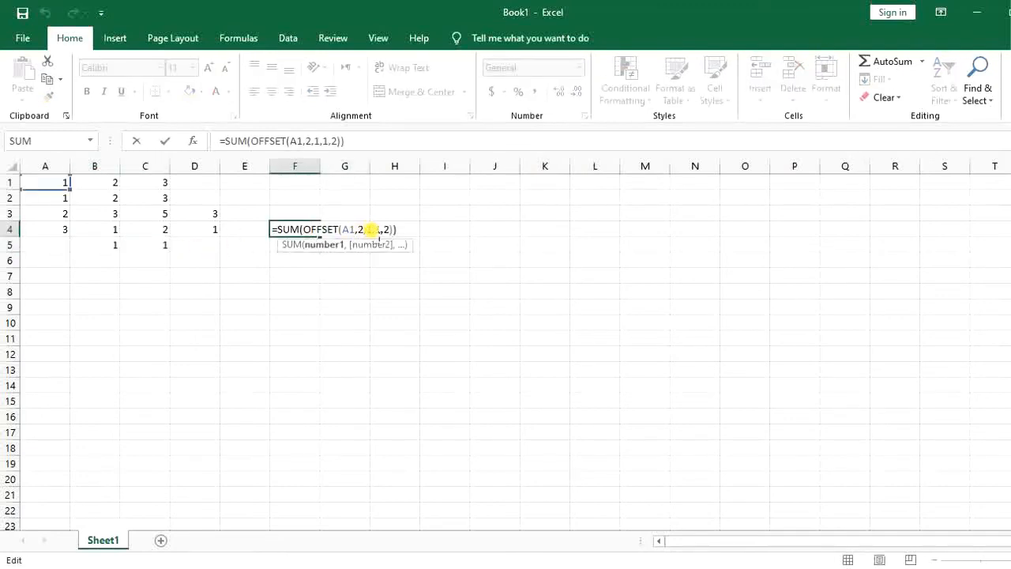
left_click(381, 230)
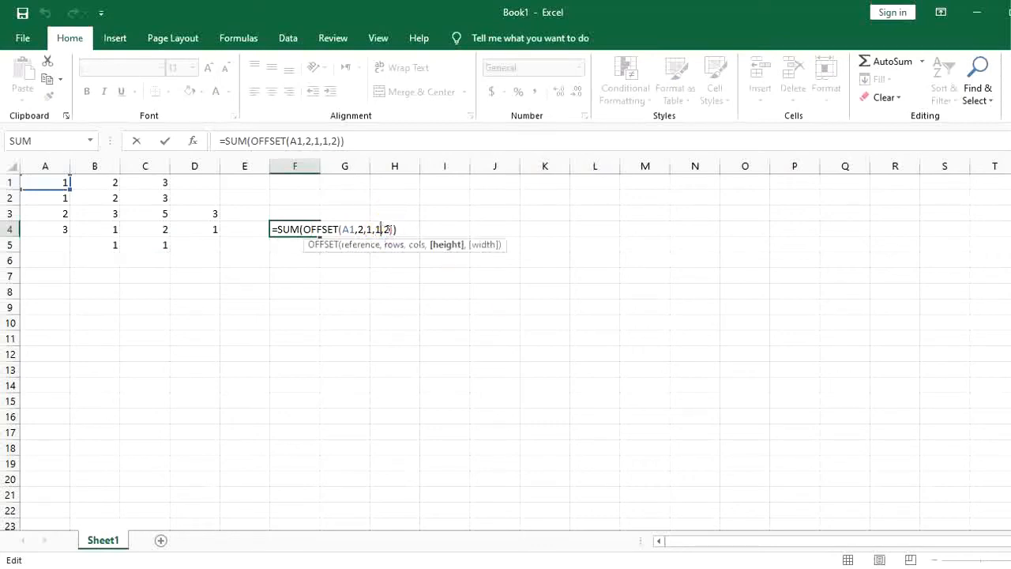
key("BackSpace")
type("2")
left_click(392, 229)
type("=")
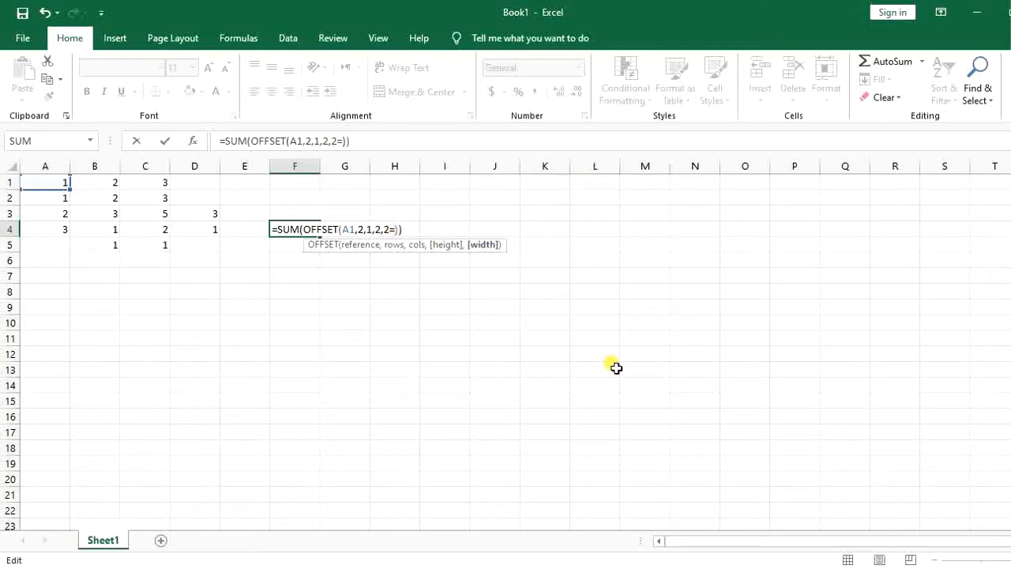
key("BackSpace")
key("BackSpace")
type("3")
key("Return")
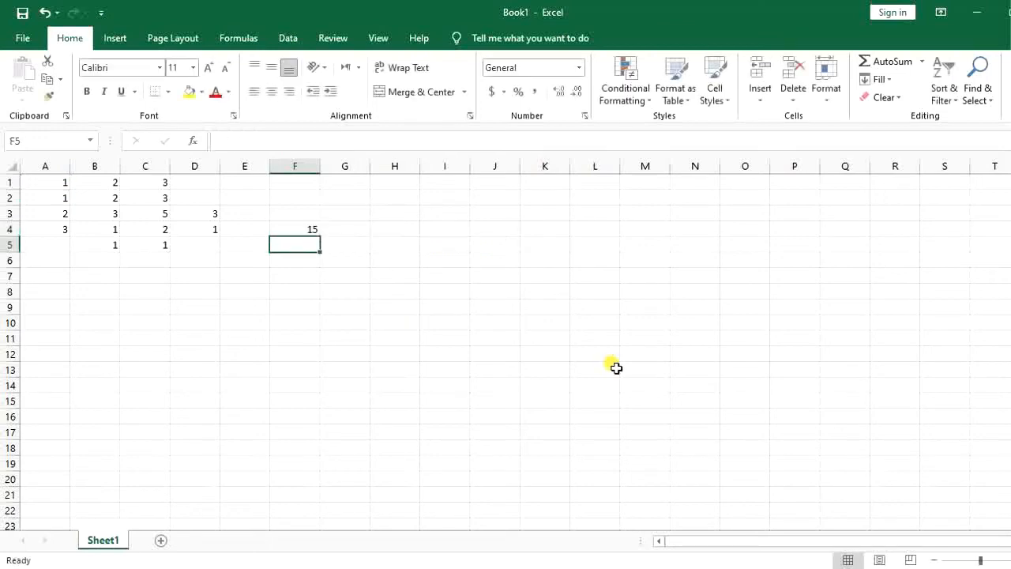
Review the arguments of the formula in F4 and select B3:D4 to check its sum.
left_click(294, 233)
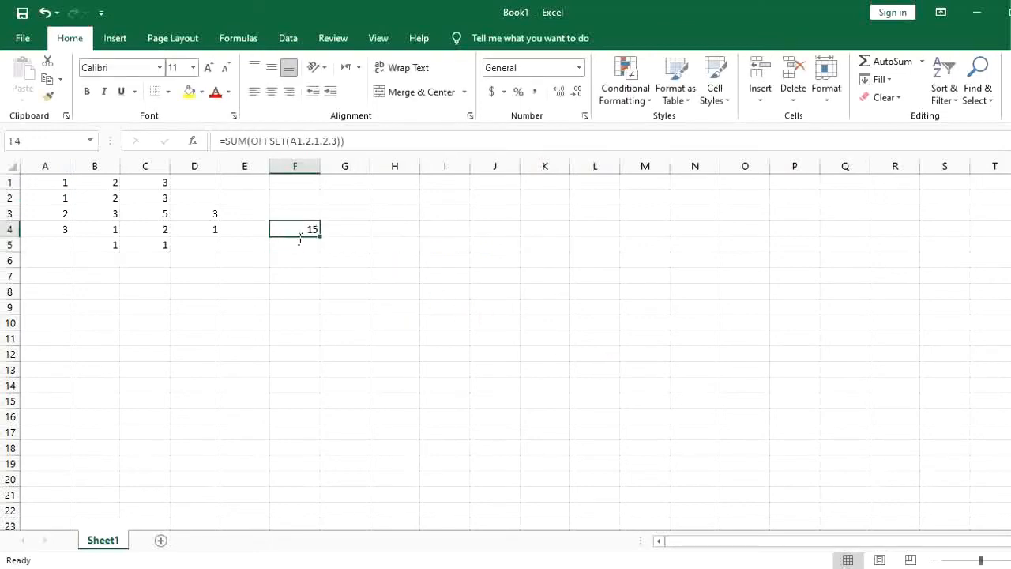
double_click(300, 234)
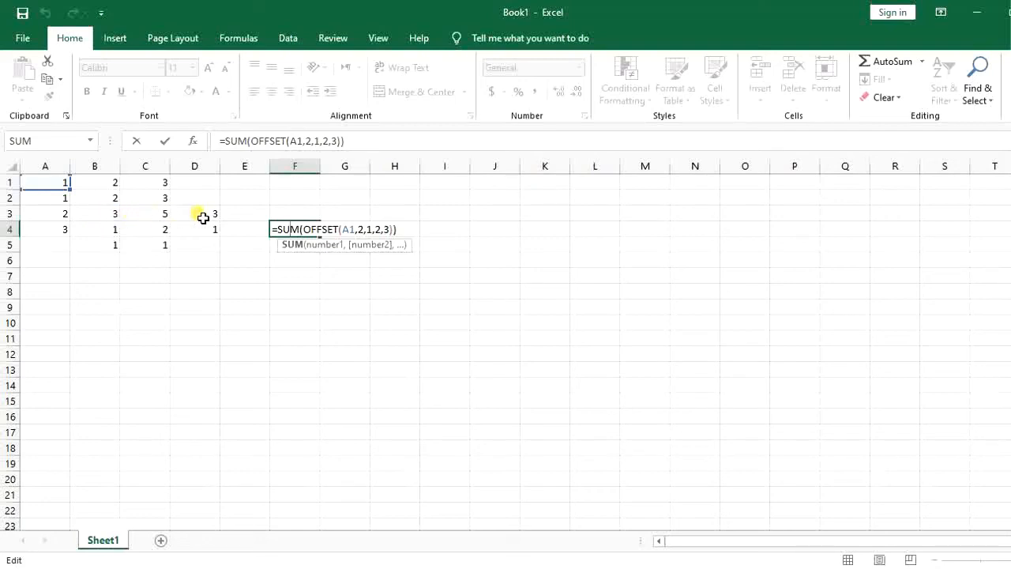
key("Return")
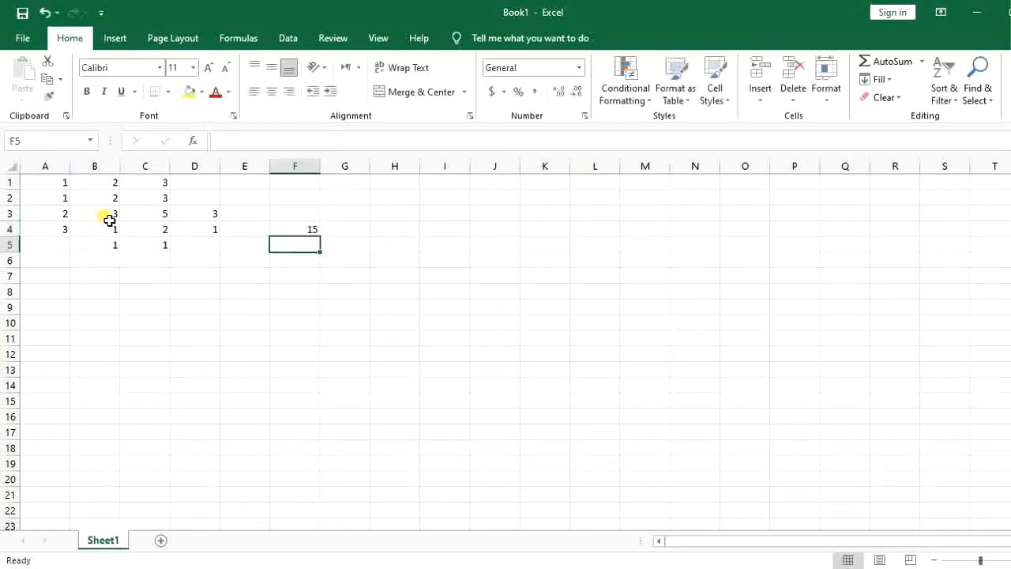
left_click_drag(109, 219, 219, 241)
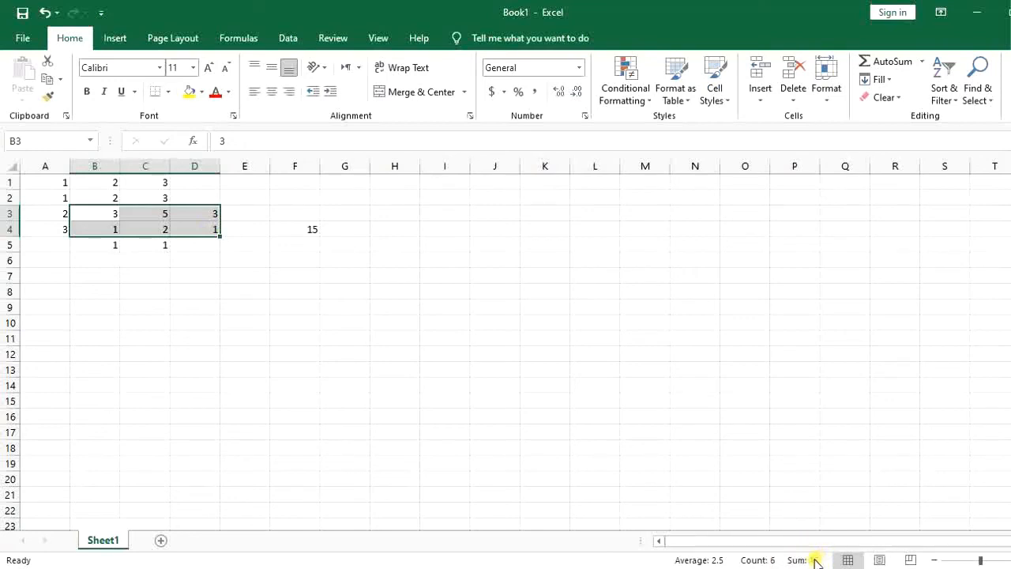
Set the OFFSET height in F4's formula to 3 and check the added cells B5:C5.
double_click(294, 233)
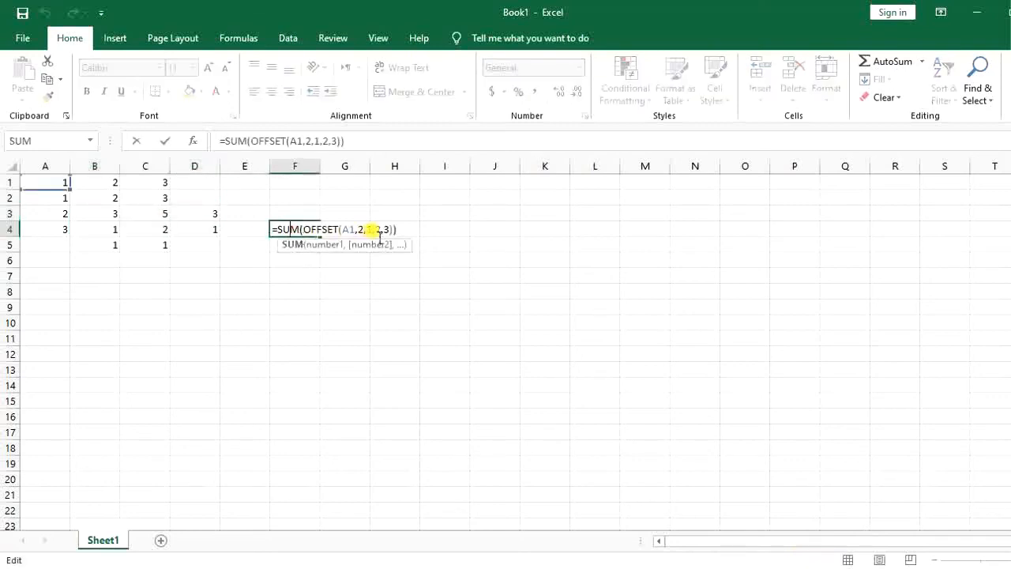
left_click(383, 234)
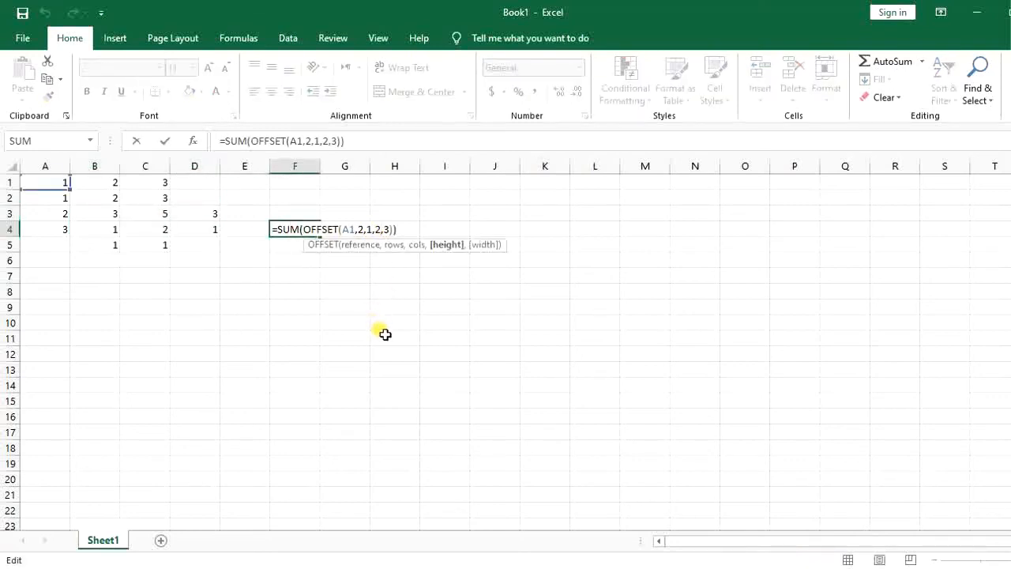
key("BackSpace")
type("3")
key("Return")
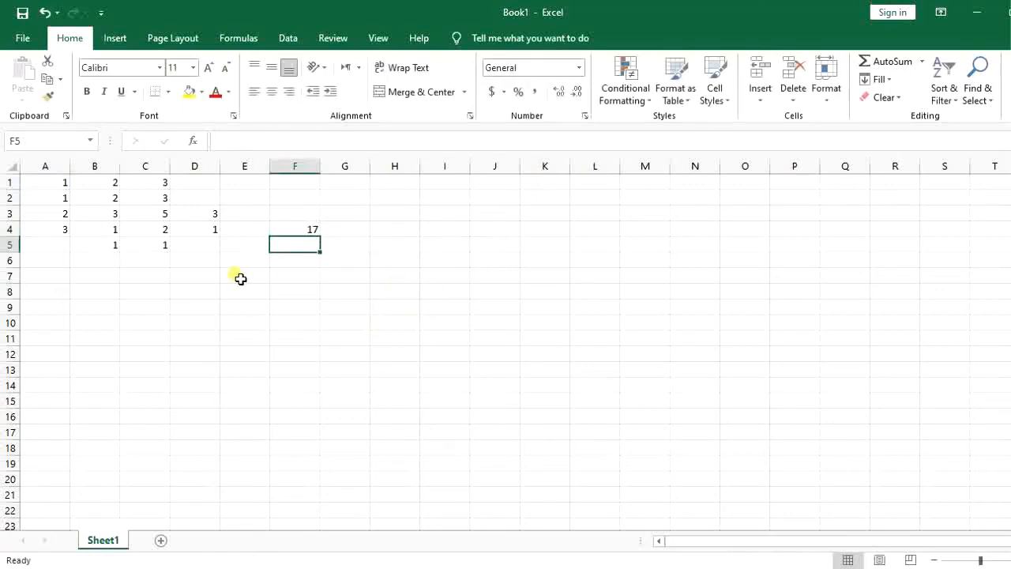
left_click_drag(97, 244, 166, 244)
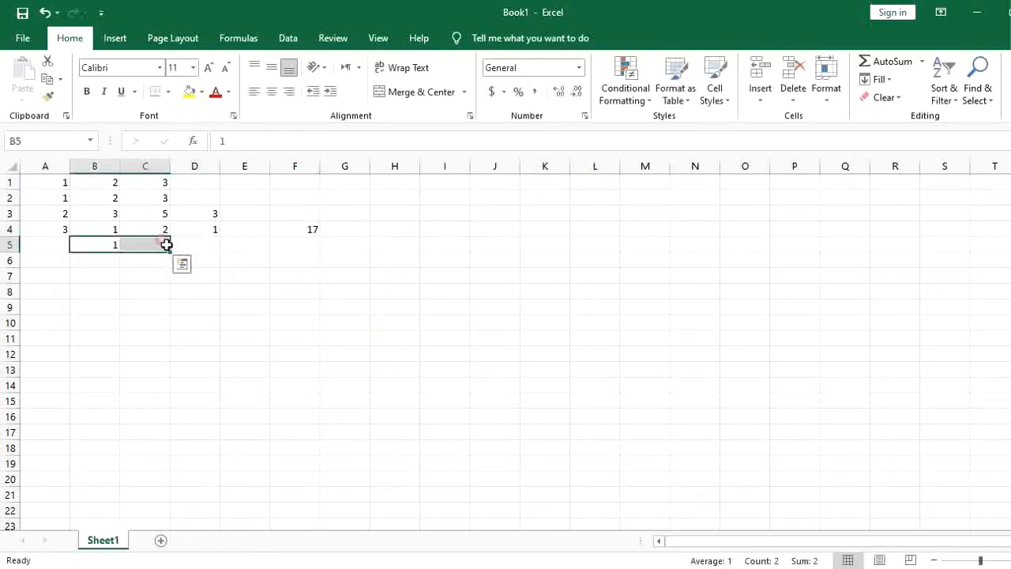
left_click(293, 247)
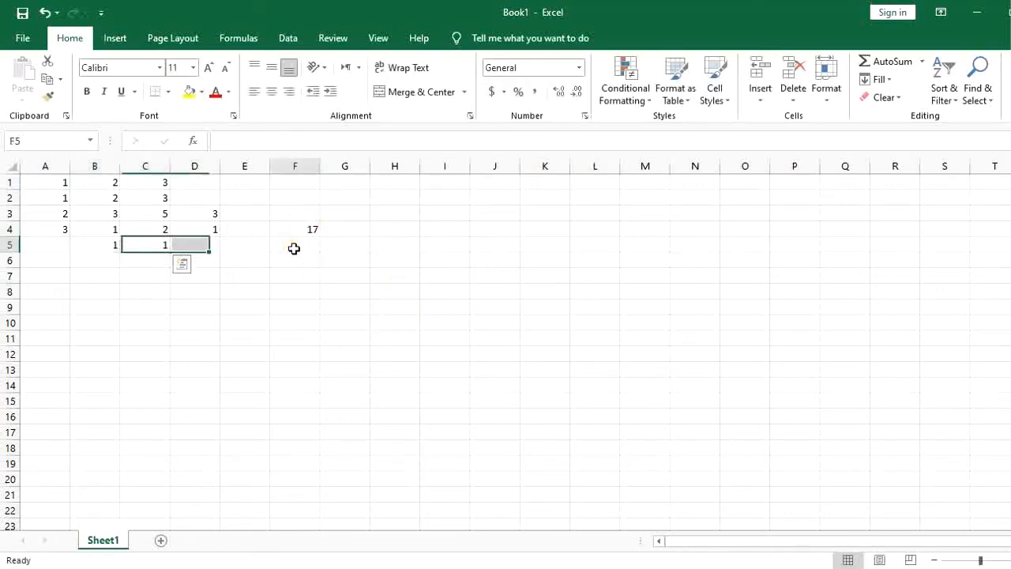
Change the outer function of F4's formula to AVERAGE, making it =AVERAGE(OFFSET(A1,2,1,3,3)).
left_click(295, 234)
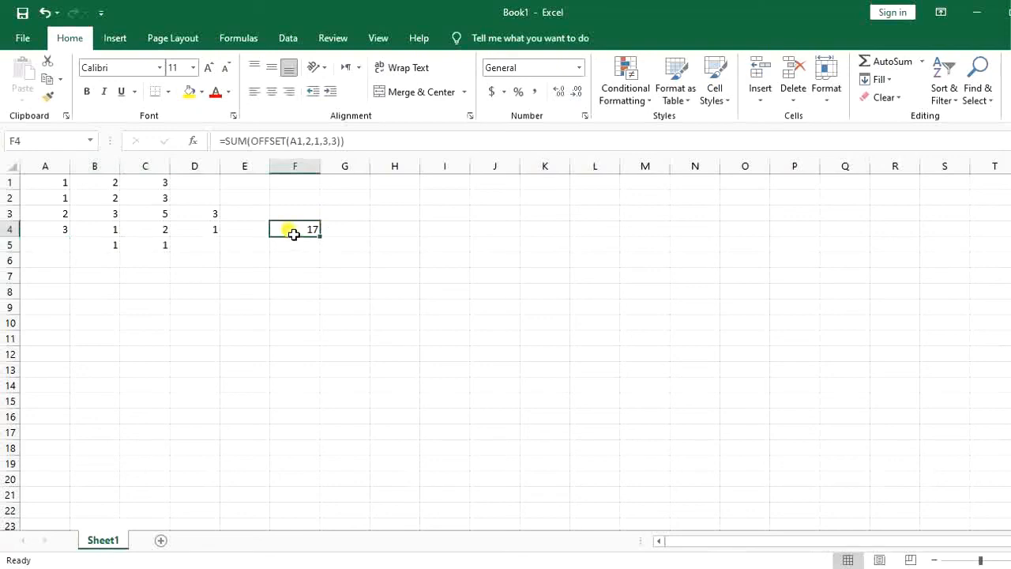
double_click(294, 235)
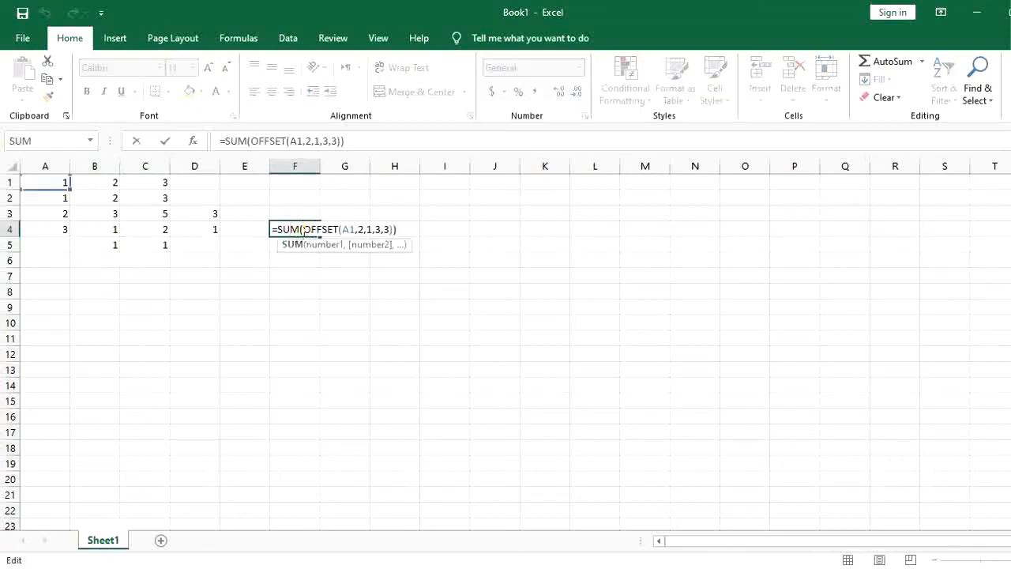
key("BackSpace")
key("BackSpace")
key("BackSpace")
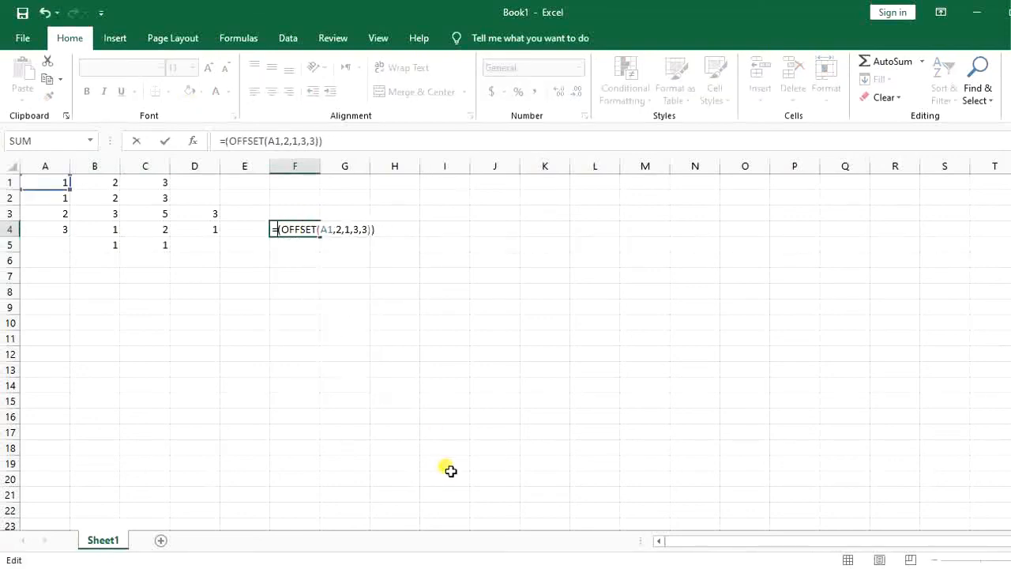
type("ave")
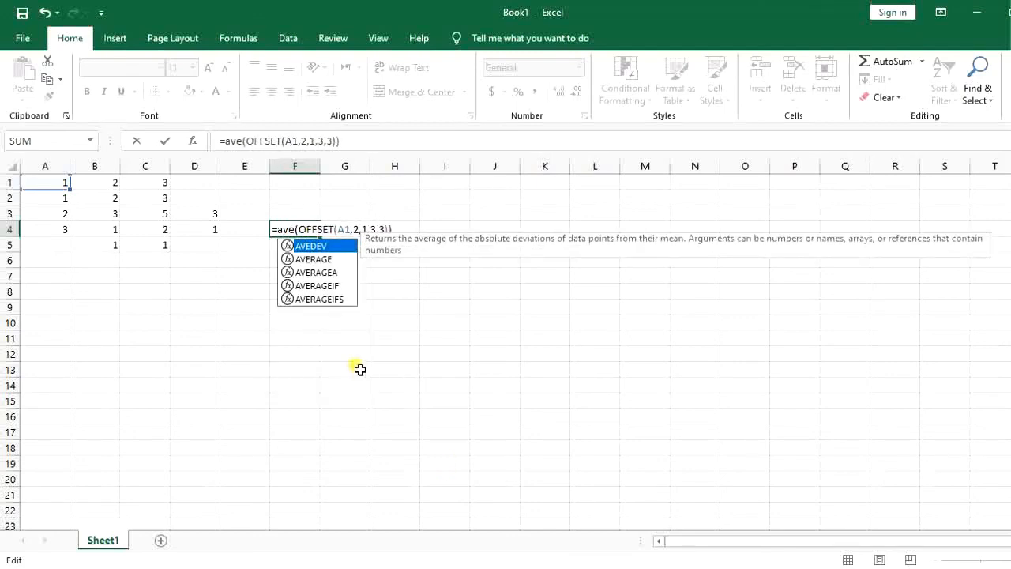
double_click(312, 259)
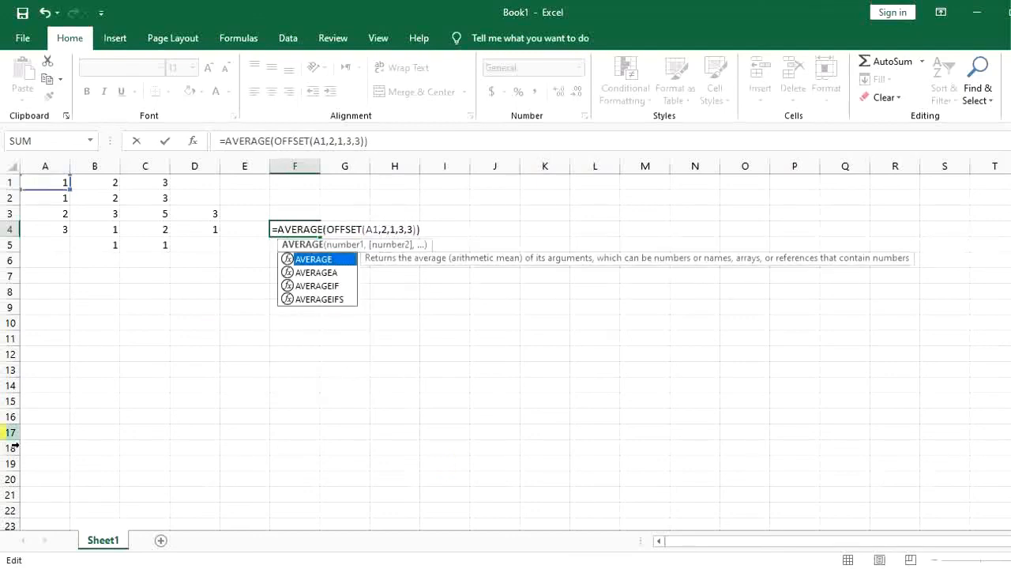
key("Return")
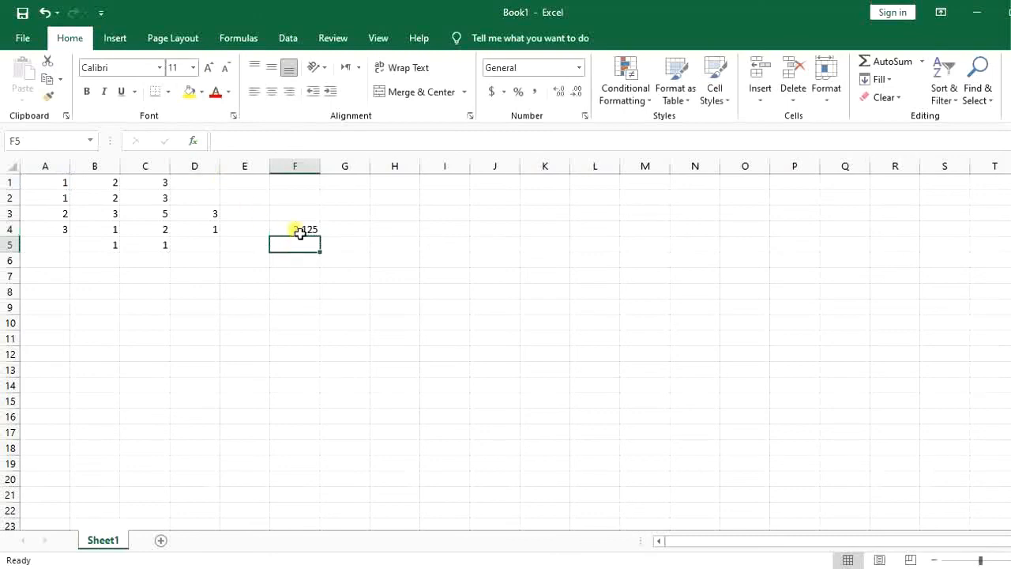
Change the outer function of F4's formula to MAX, making it =MAX(OFFSET(A1,2,1,3,3)).
double_click(319, 229)
key("BackSpace")
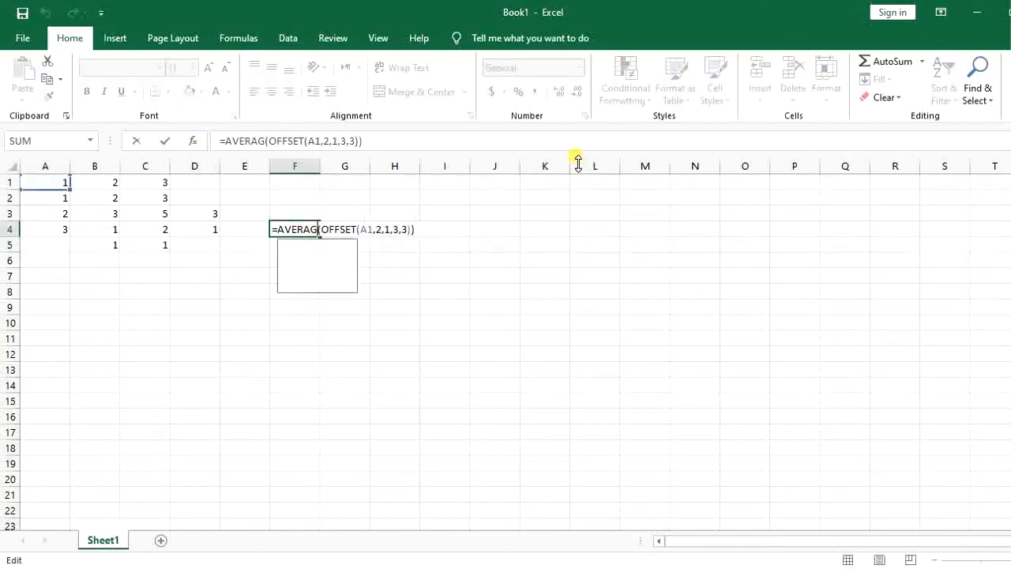
key("BackSpace")
key("BackSpace")
key("BackSpace")
key("BackSpace")
key("BackSpace")
key("BackSpace")
type("max")
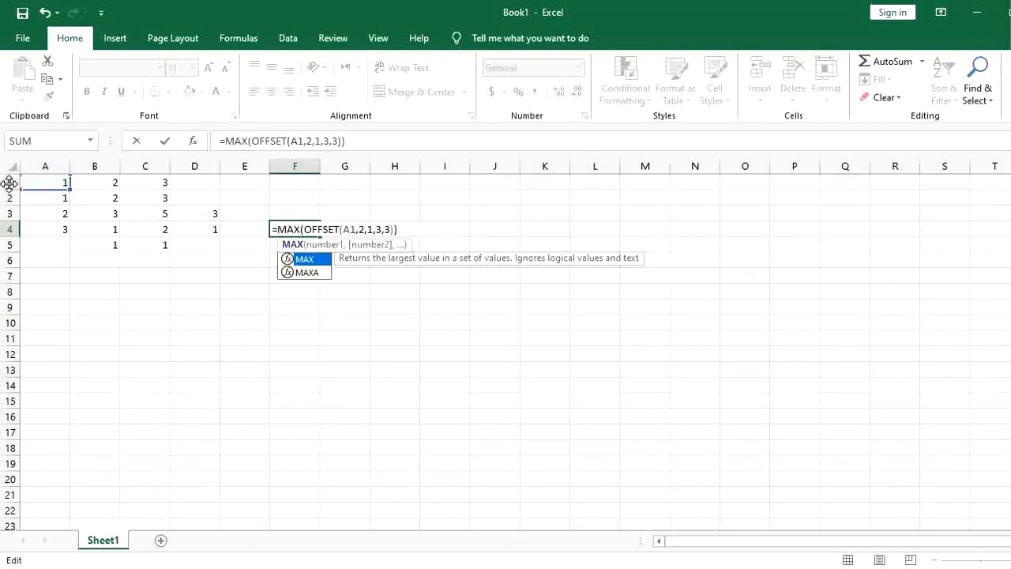
key("Return")
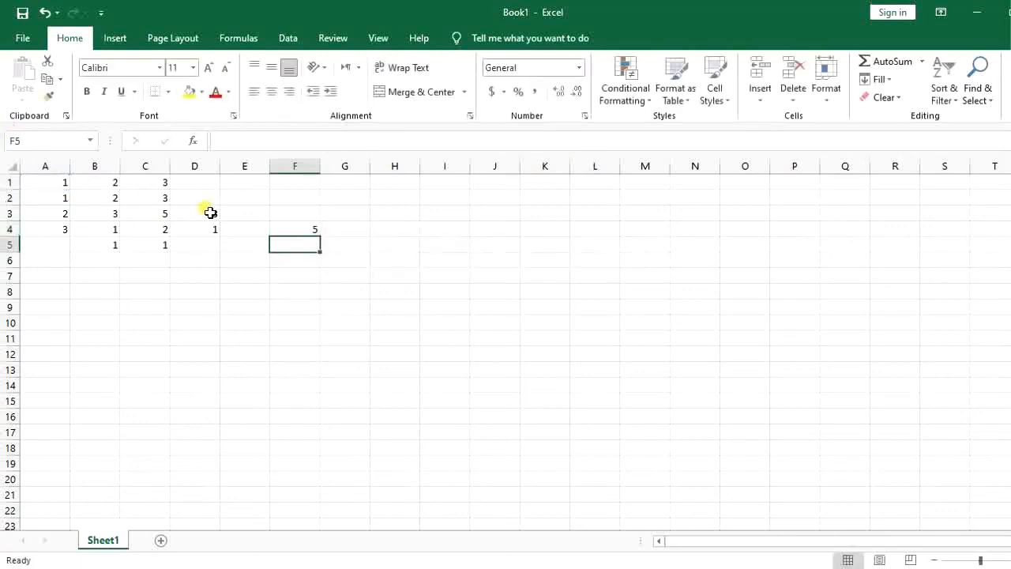
Check the MAX result in F4 against the offset range B3:D5 and its largest number.
left_click(279, 231)
left_click_drag(118, 214, 207, 246)
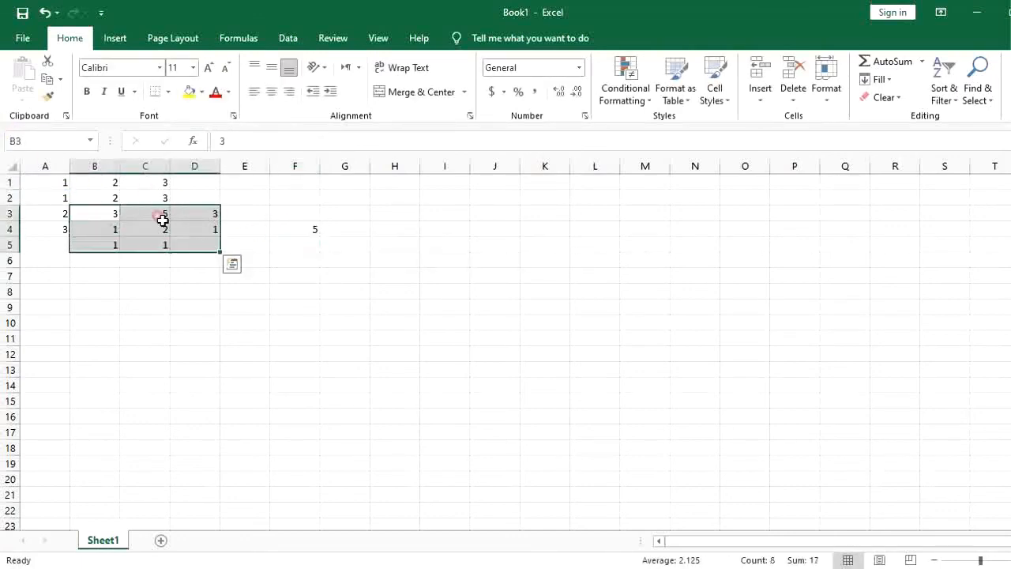
left_click(163, 218)
Change the outer function of F4's formula to MIN, making it =MIN(OFFSET(A1,2,1,3,3)).
double_click(297, 233)
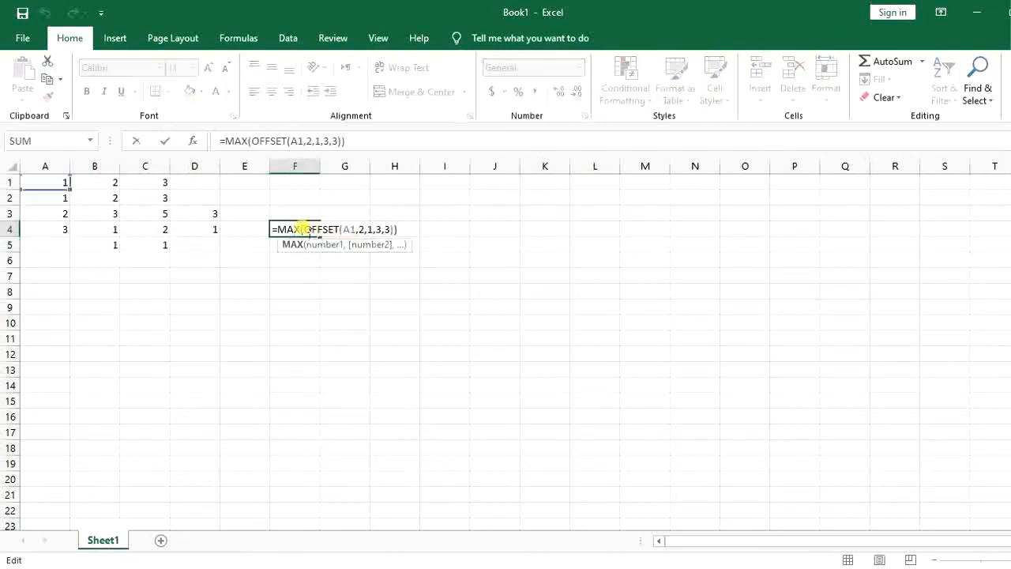
key("BackSpace")
key("BackSpace")
key("BackSpace")
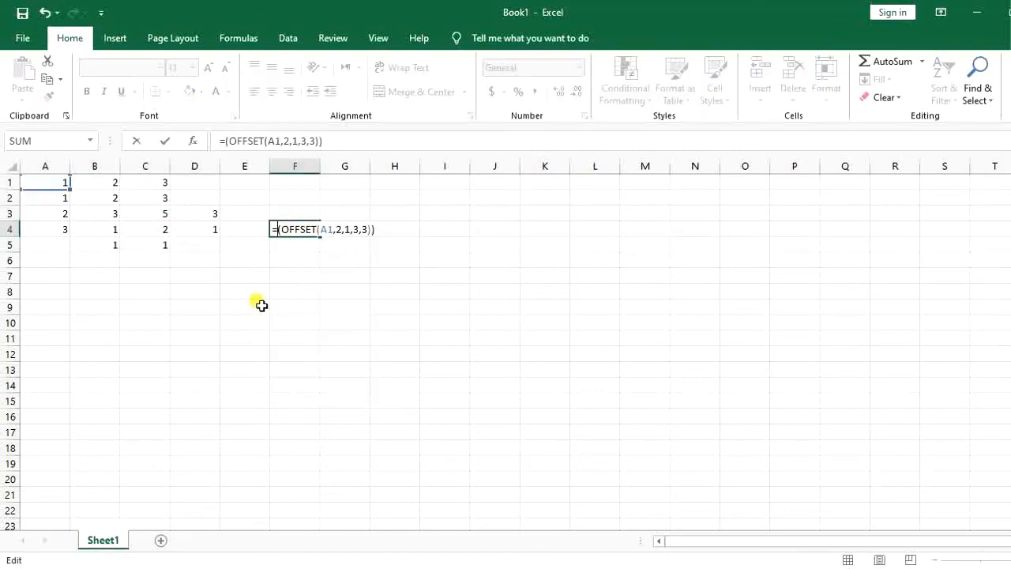
type("min")
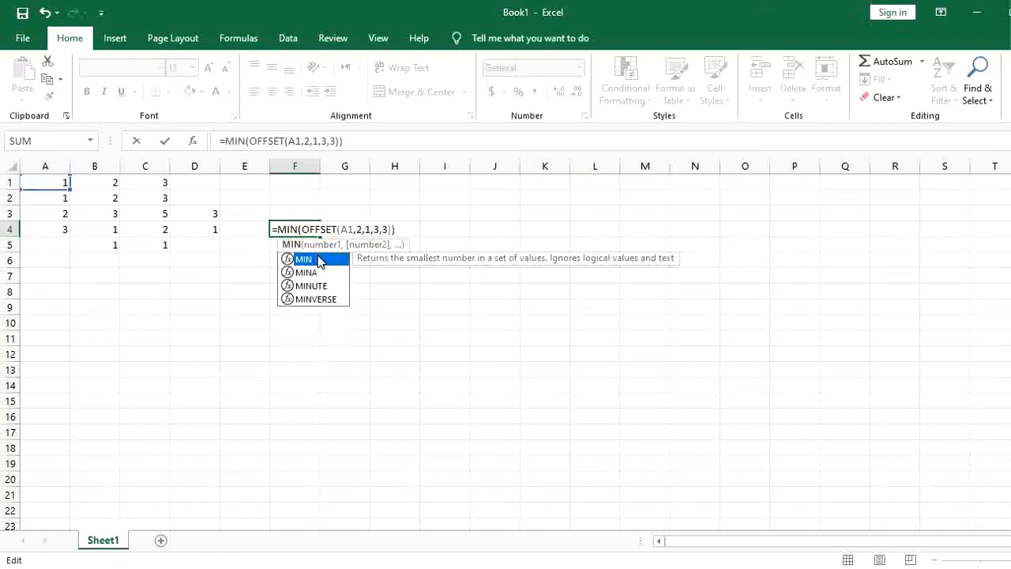
key("Return")
Compare the MIN result in F4 with the smallest number in the table, such as cell B4.
left_click(300, 228)
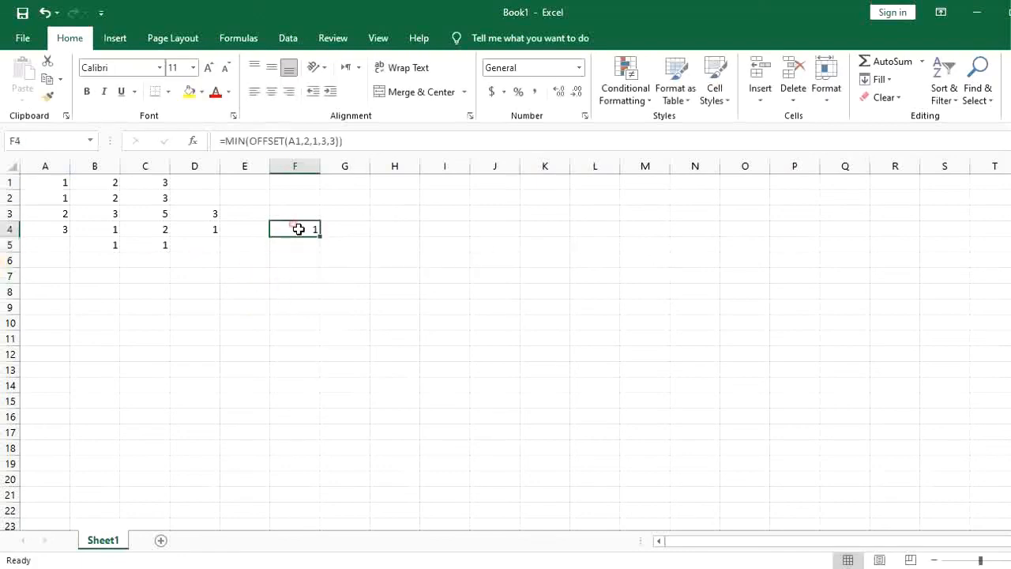
left_click(117, 228)
left_click(267, 233)
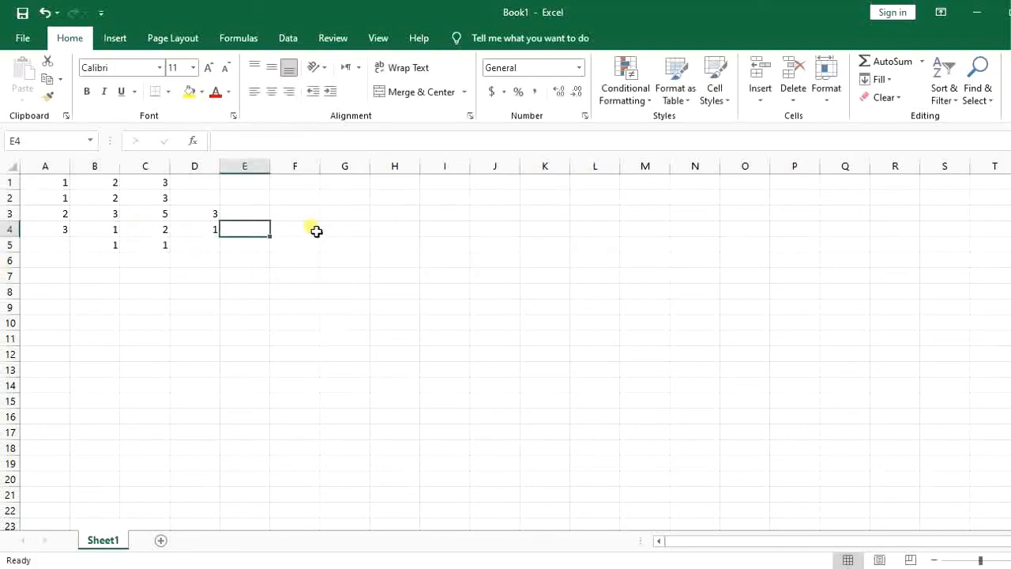
left_click(316, 229)
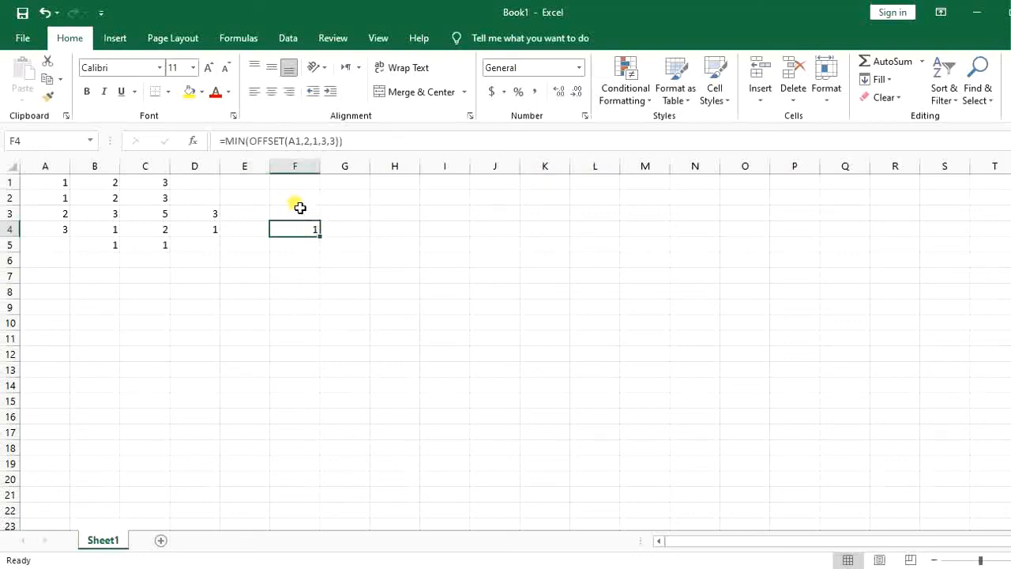